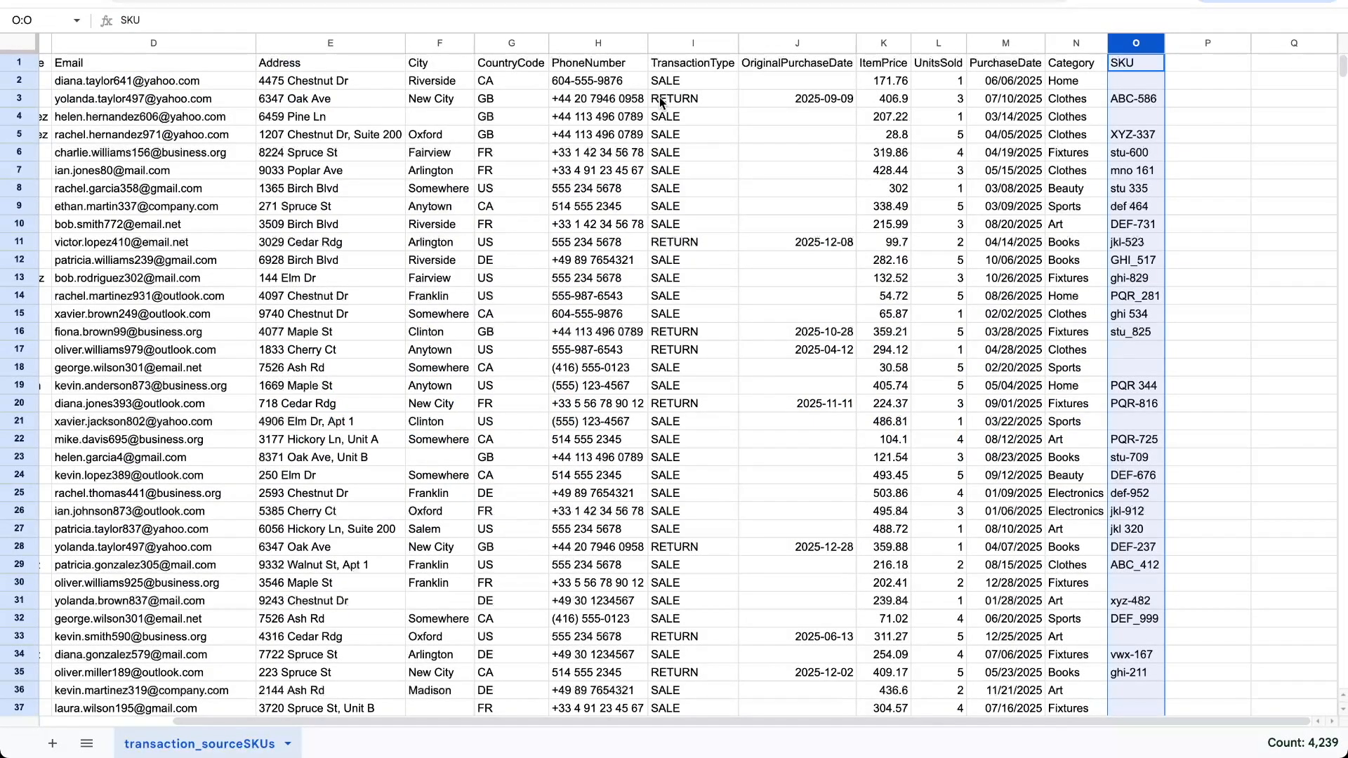
Compare the SKU column in the transaction_sourceSKUs sheet with the SKU values in the transformedSKUTransactions sheet
scroll(723, 84, "left", 3)
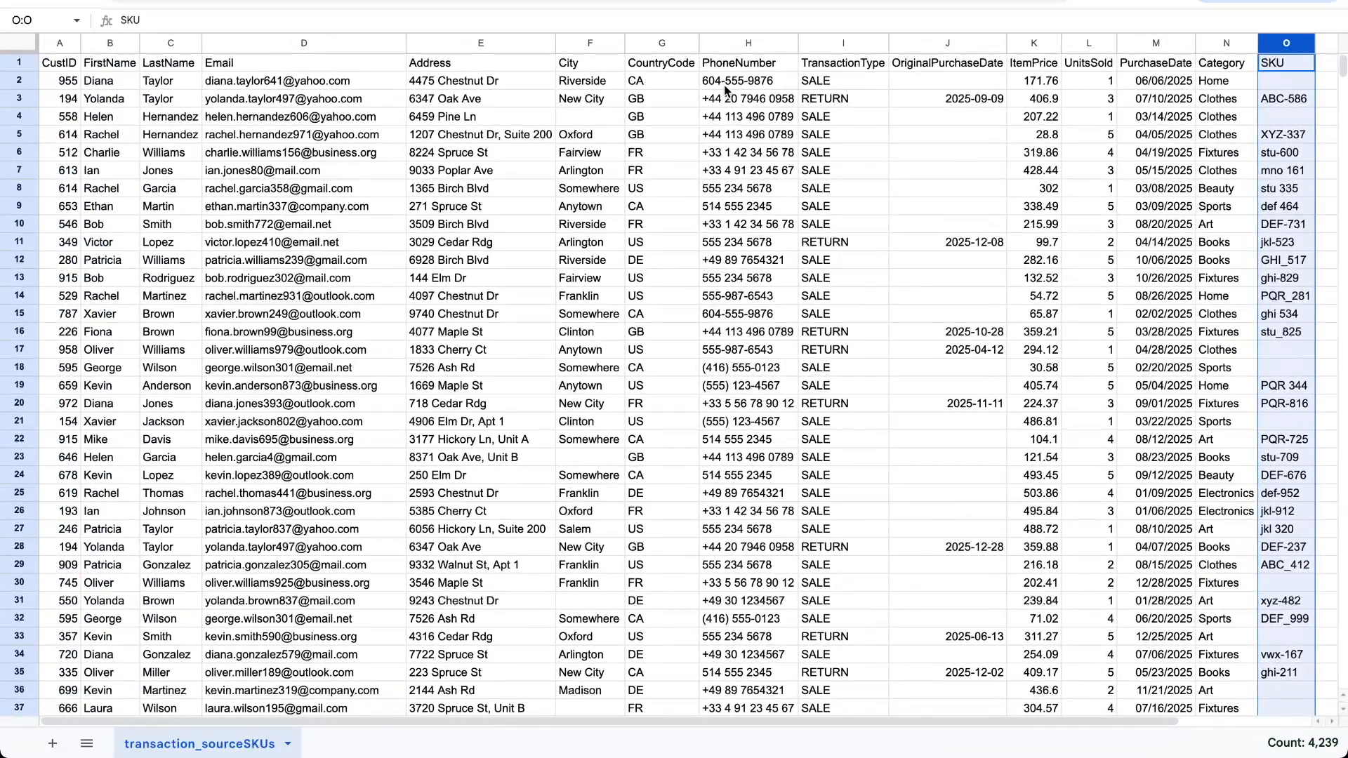
scroll(727, 91, "right", 1)
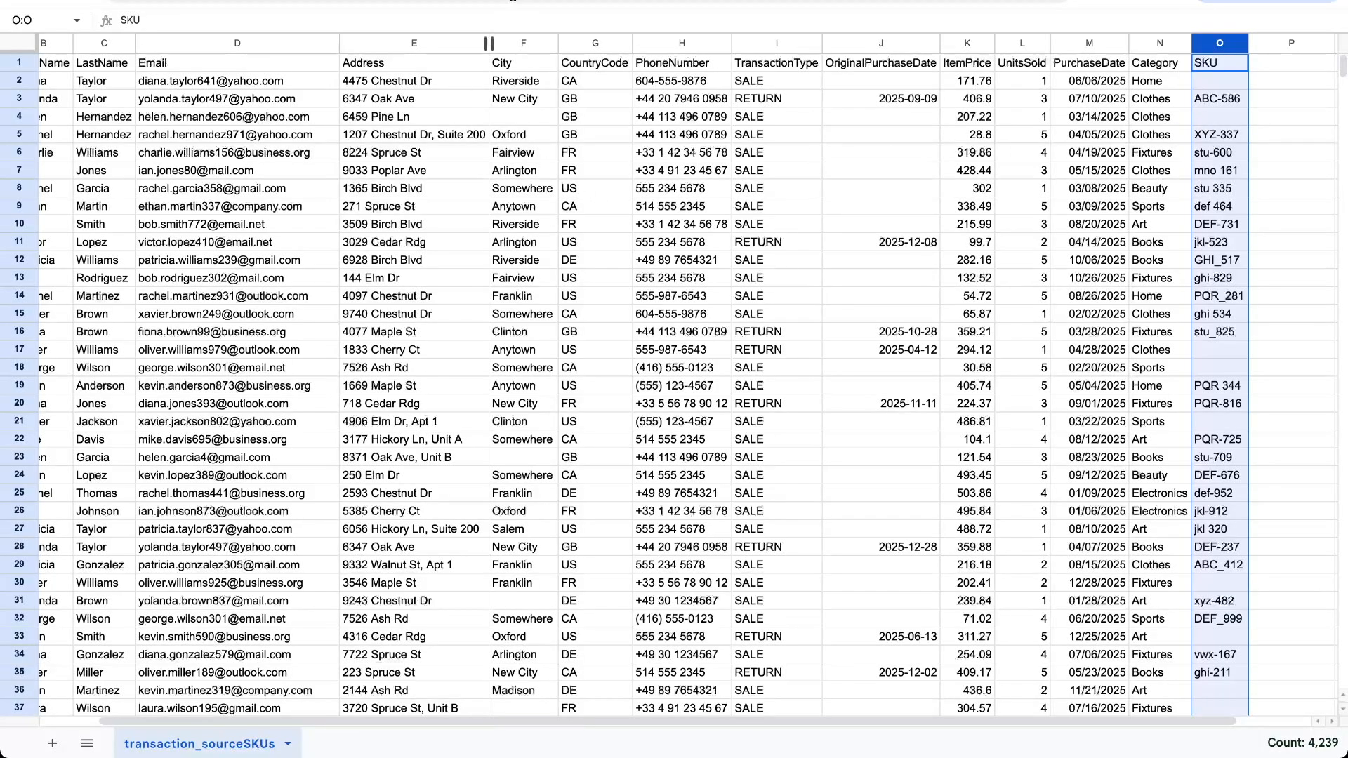
left_click(435, 2)
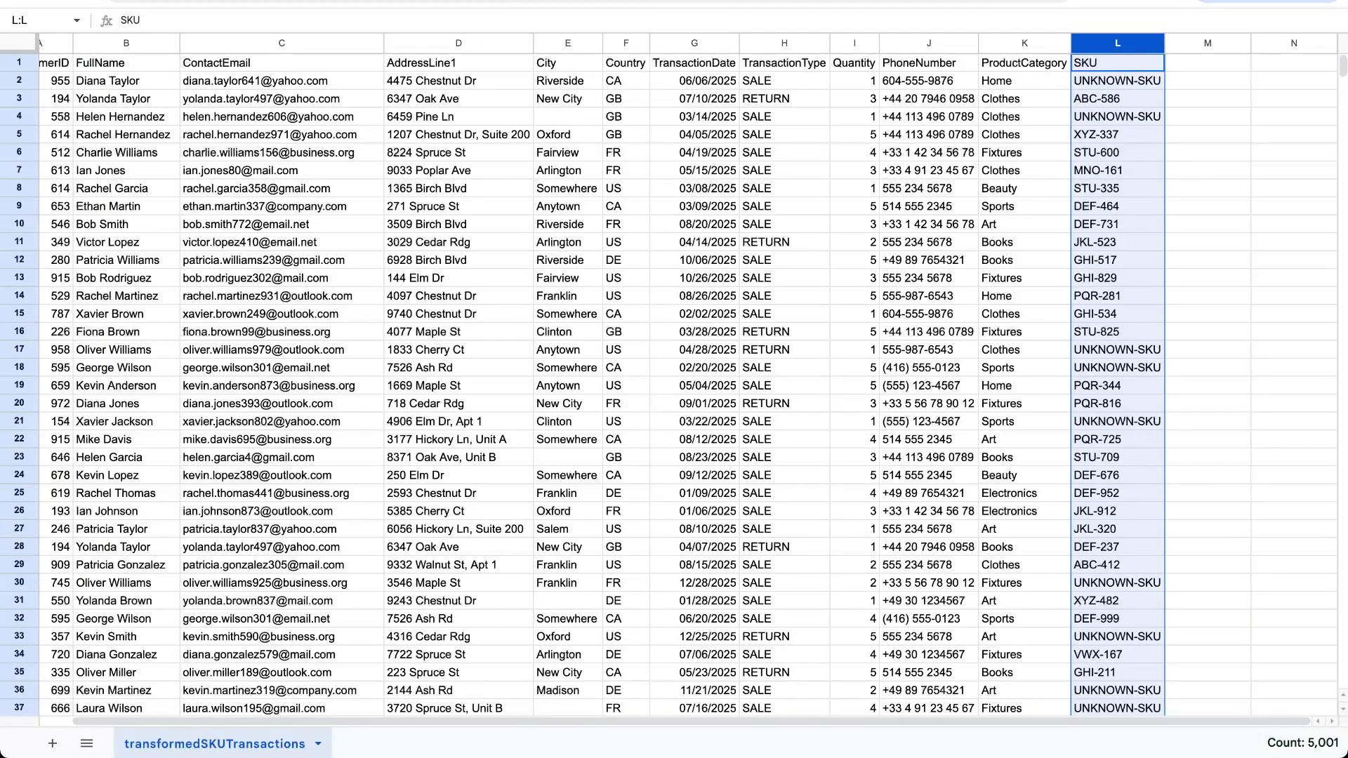
left_click(1106, 81)
left_click(1105, 98)
left_click(1105, 117)
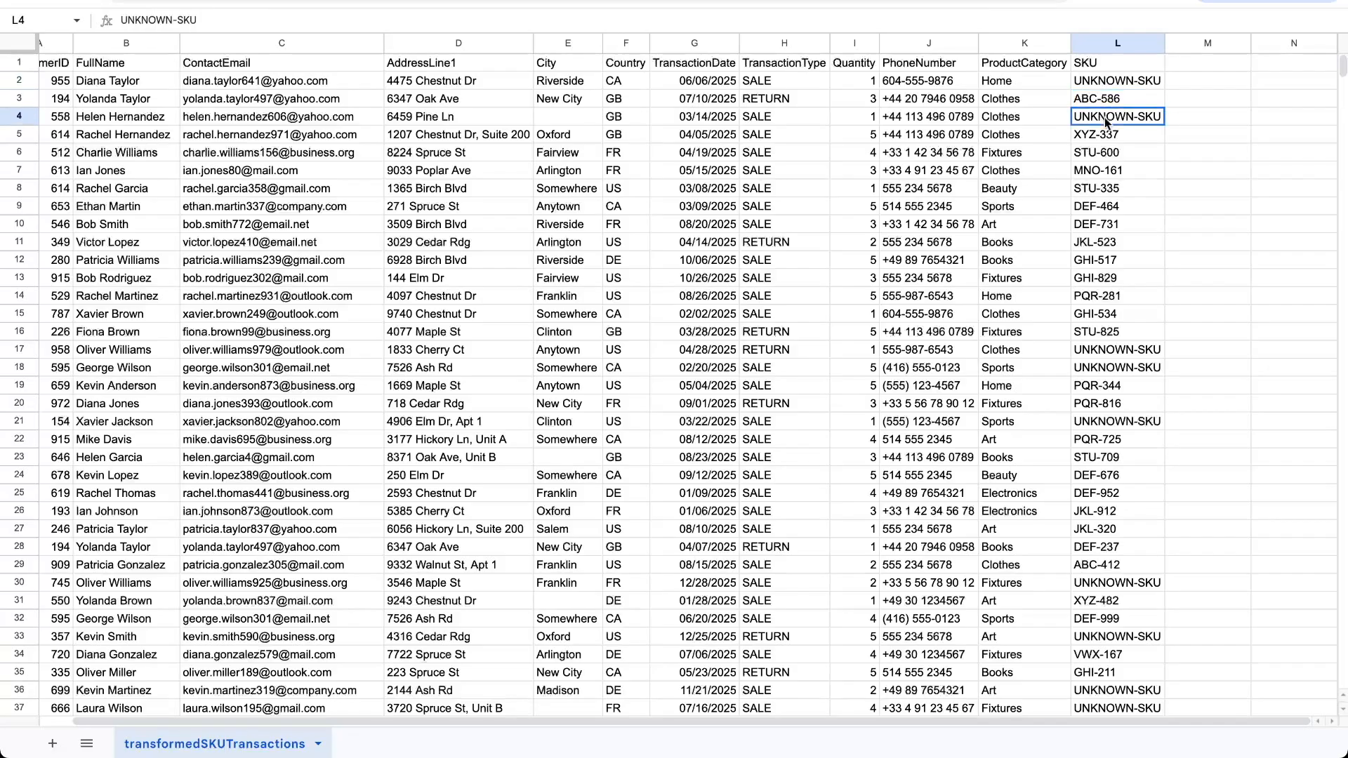
left_click(1104, 135)
left_click(1103, 153)
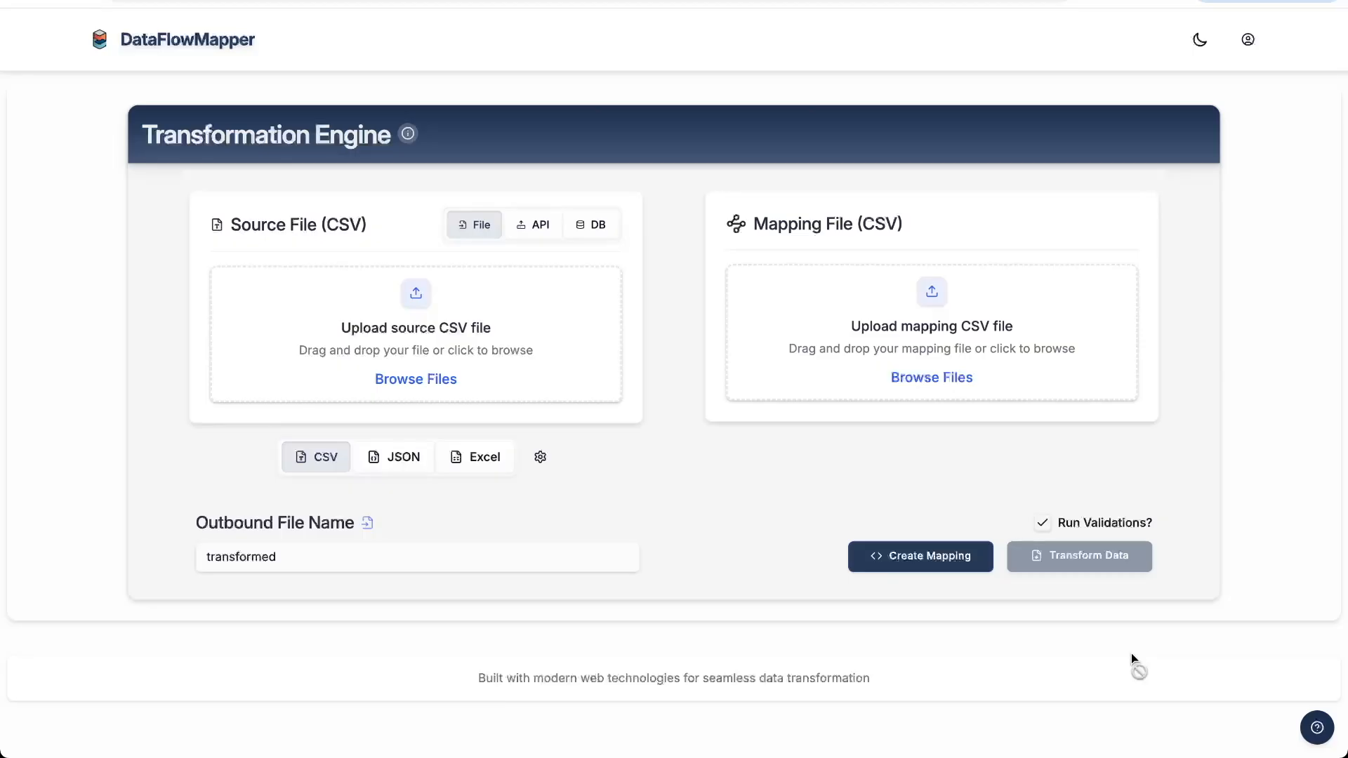
In DataFlowMapper, load transaction_sourceSKUs.csv as the source and create a new mapping with fields from TransactionsSKUsImportTemplate.csv
left_click_drag(1131, 652, 557, 355)
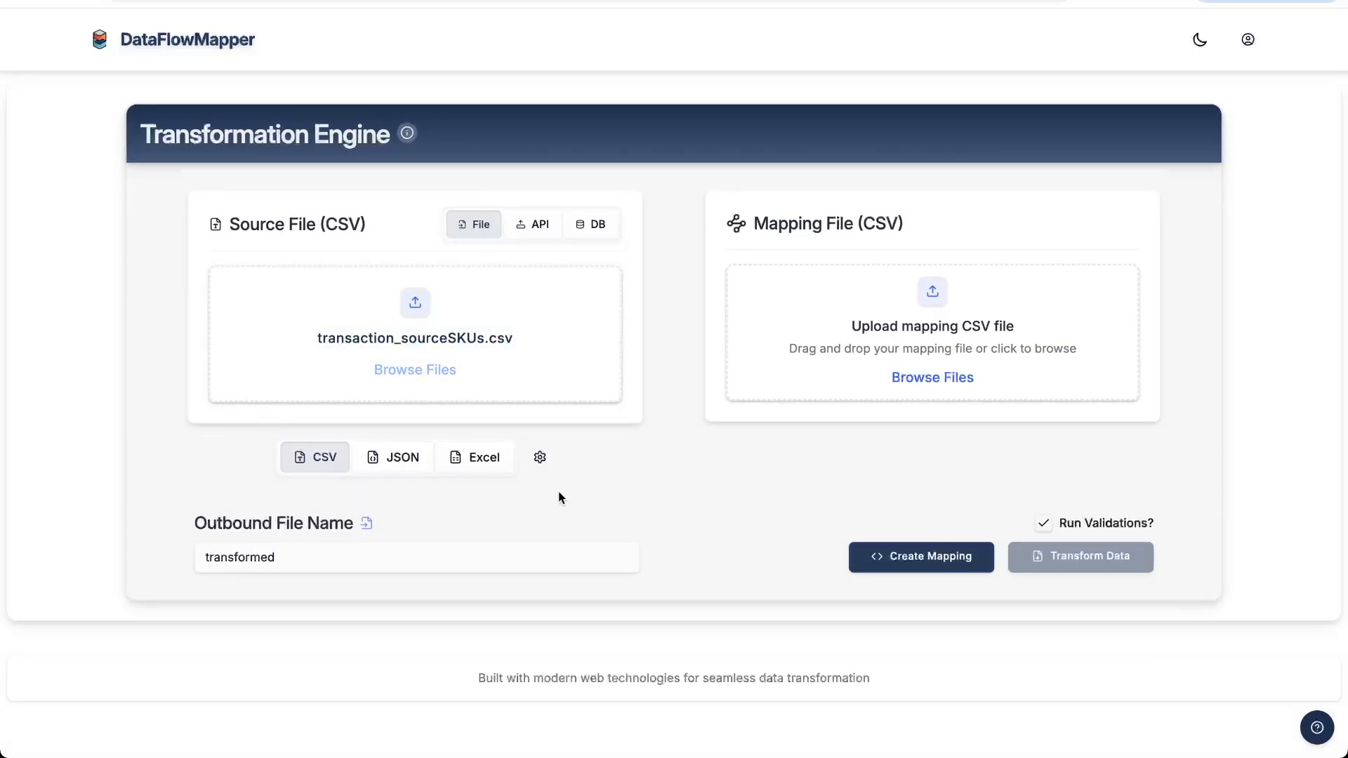
left_click(892, 559)
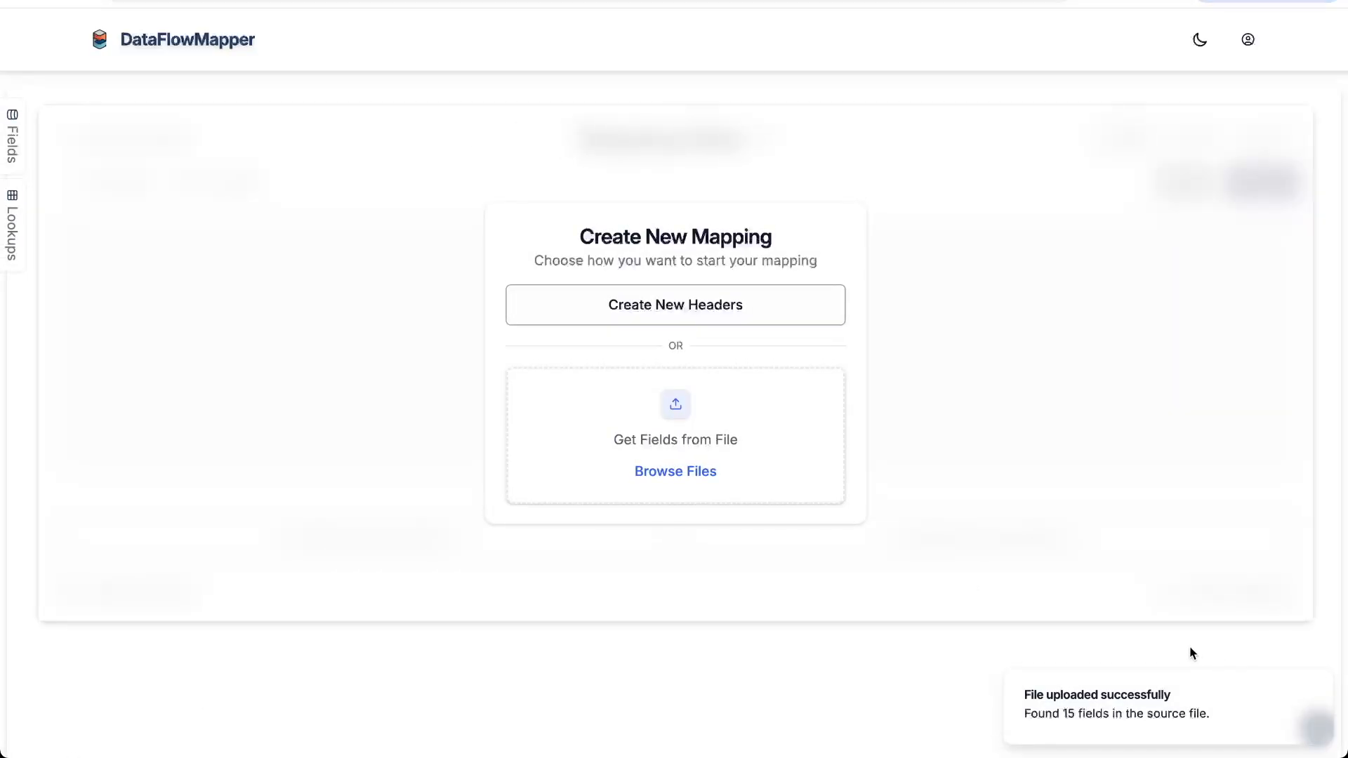
left_click_drag(852, 454, 719, 419)
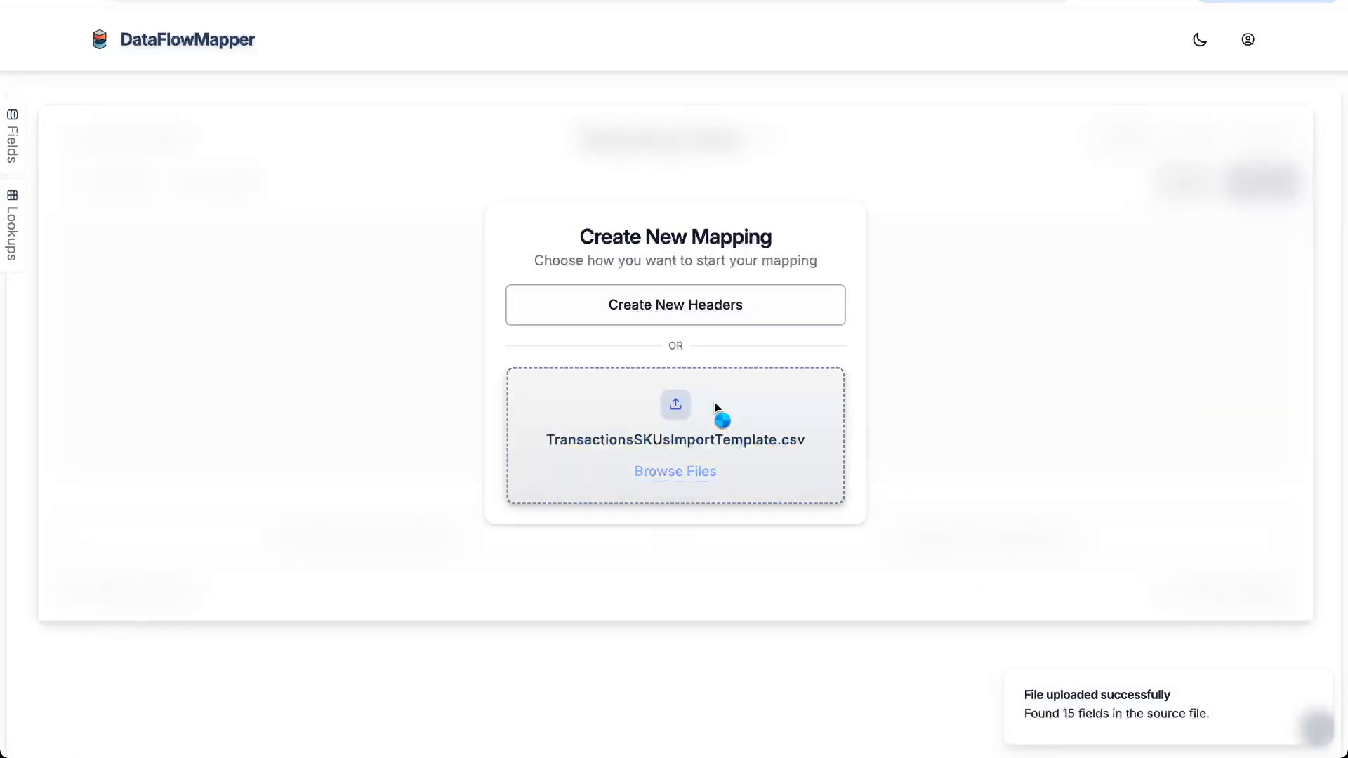
Open the function definitions in the custom logic of the SKU destination field
scroll(689, 369, "right", 10)
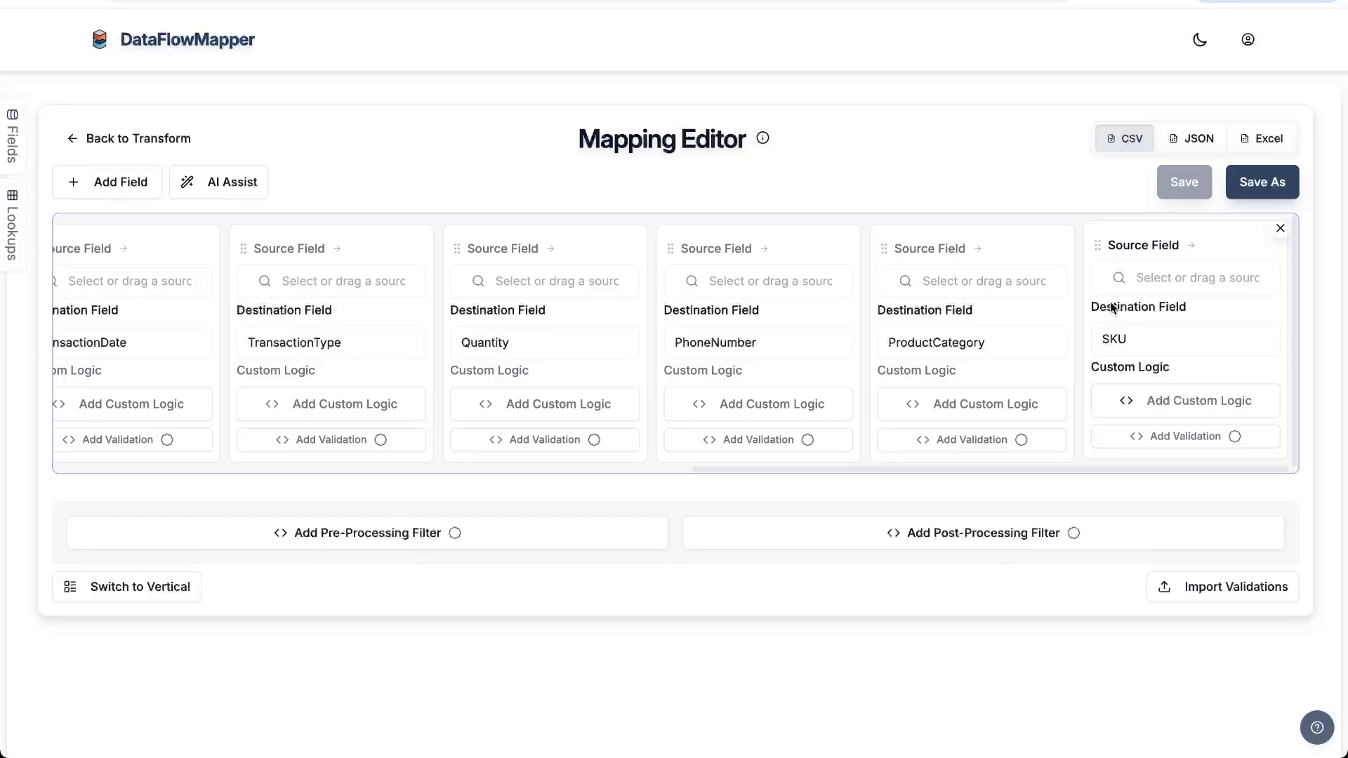
left_click(1181, 398)
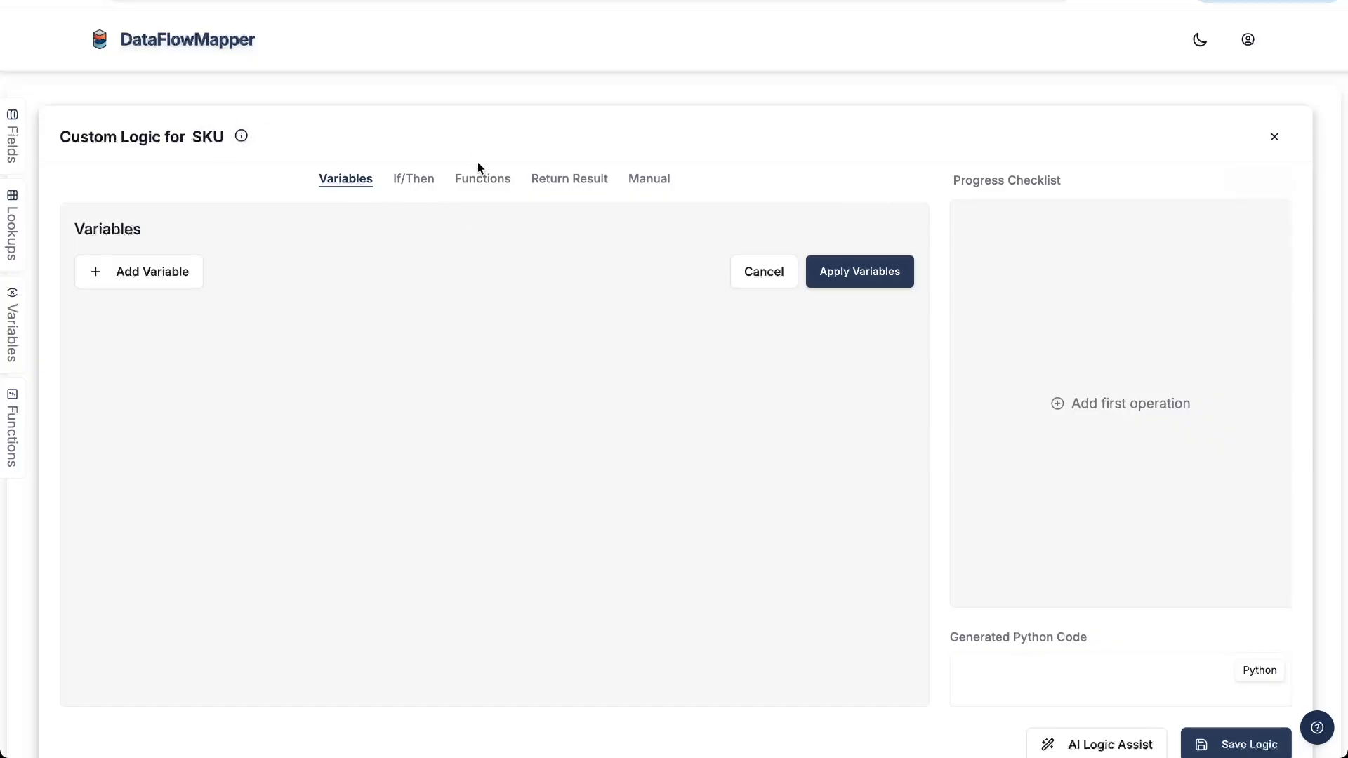
left_click(489, 181)
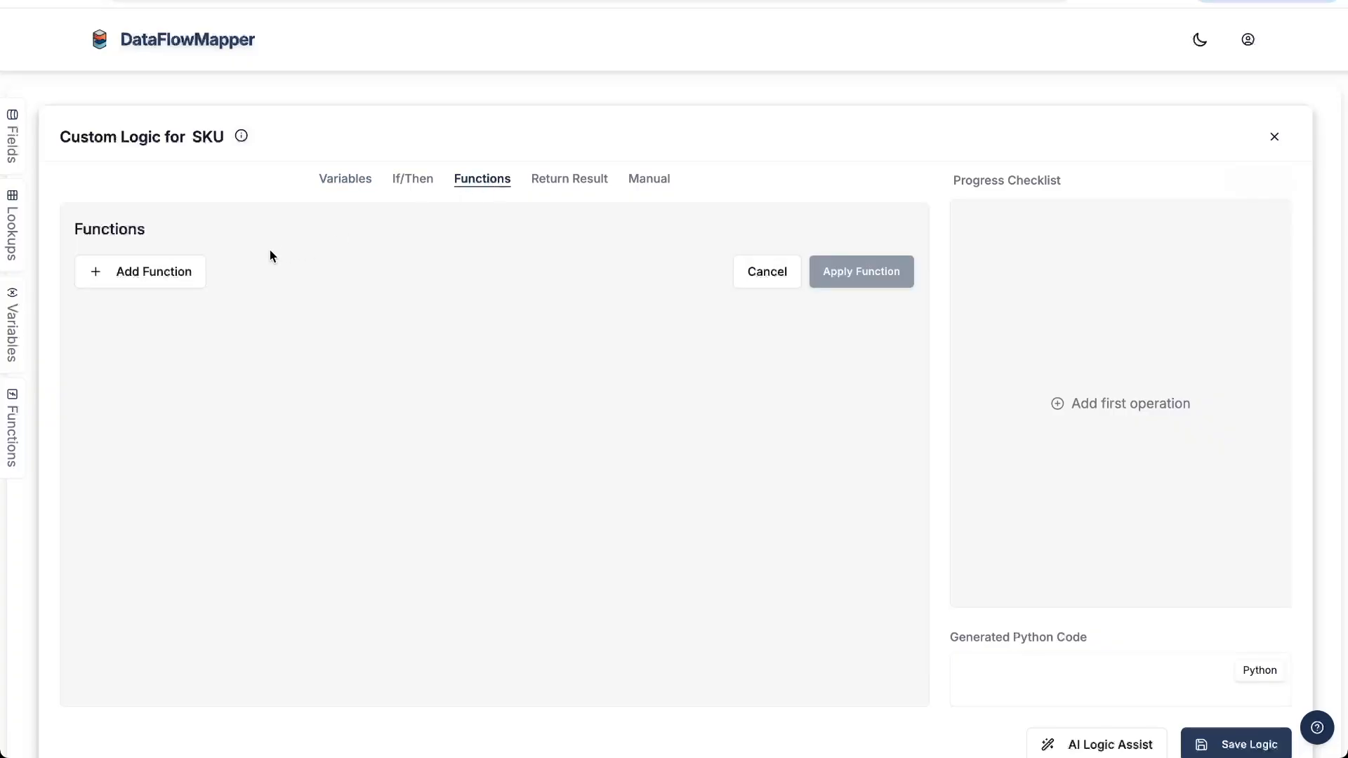
Add a function named convertToUpper that applies UPPER to the SKU source field
left_click(184, 268)
left_click(222, 286)
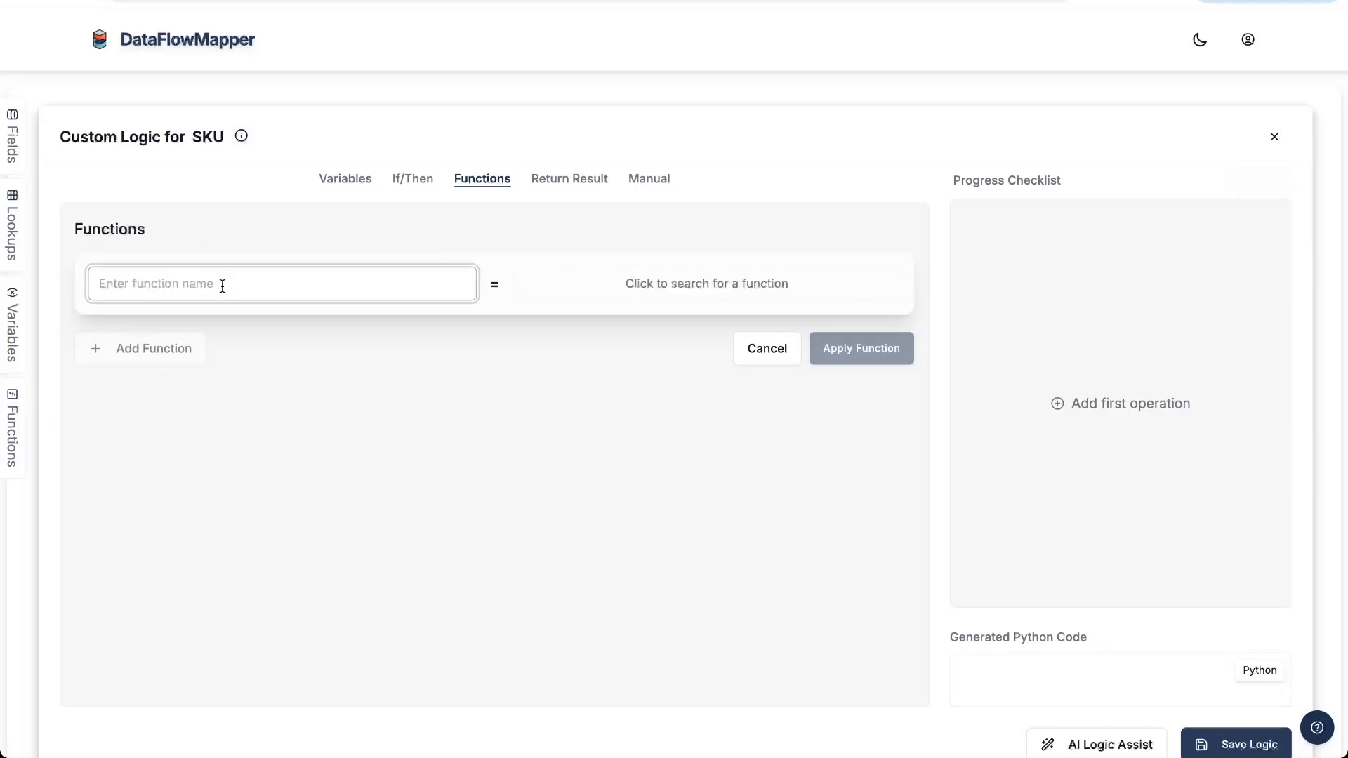
type("convertToUpper")
left_click(660, 283)
type("upper")
left_click(349, 453)
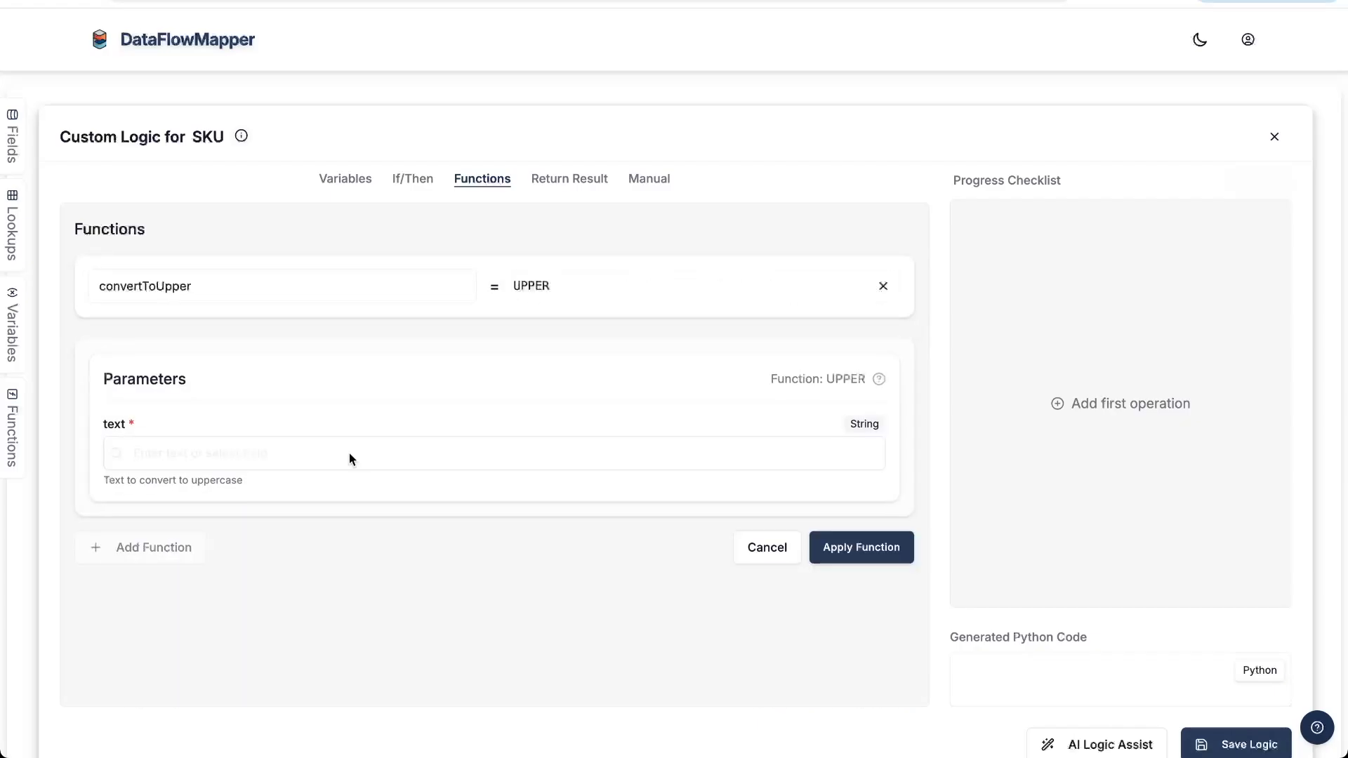
left_click(377, 448)
type("sk")
left_click(295, 488)
left_click(870, 549)
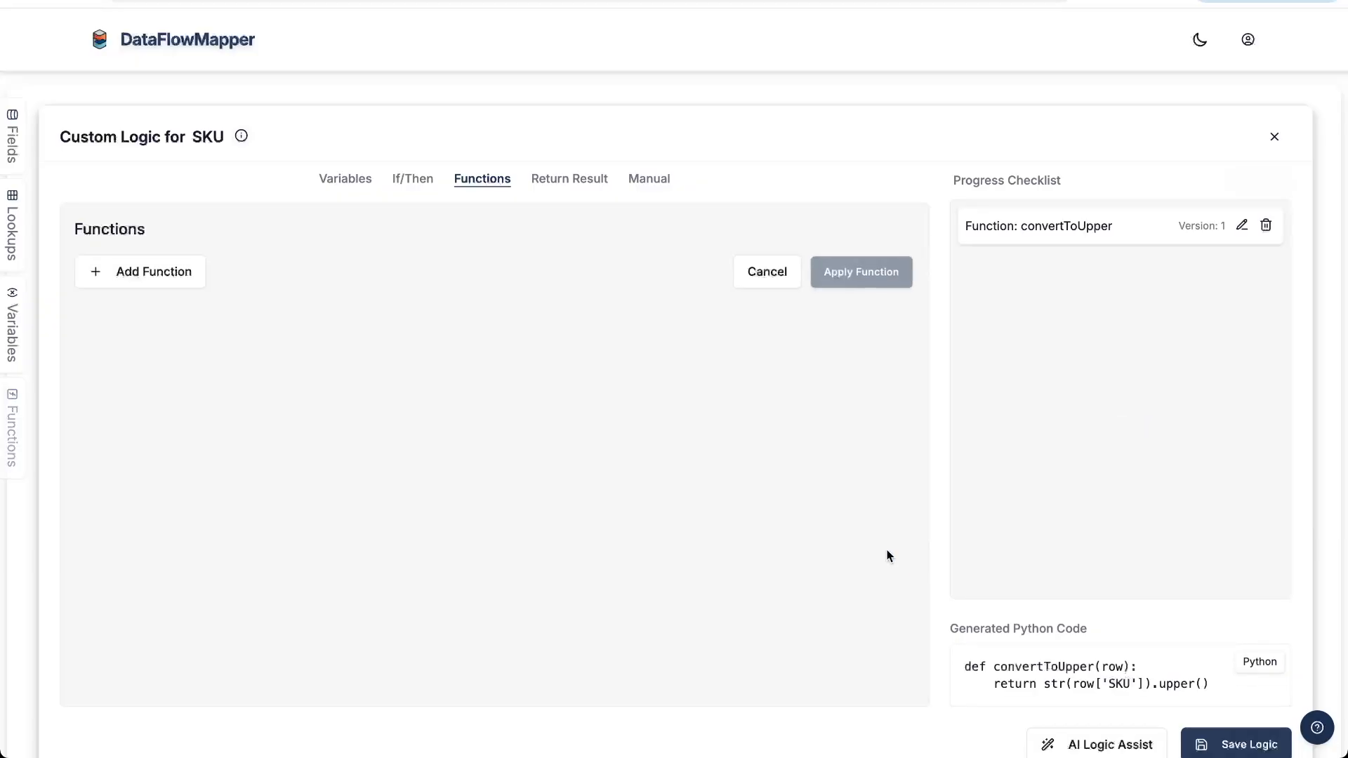
Start a new function named removeUnderscores based on the REPLACE function
left_click(173, 271)
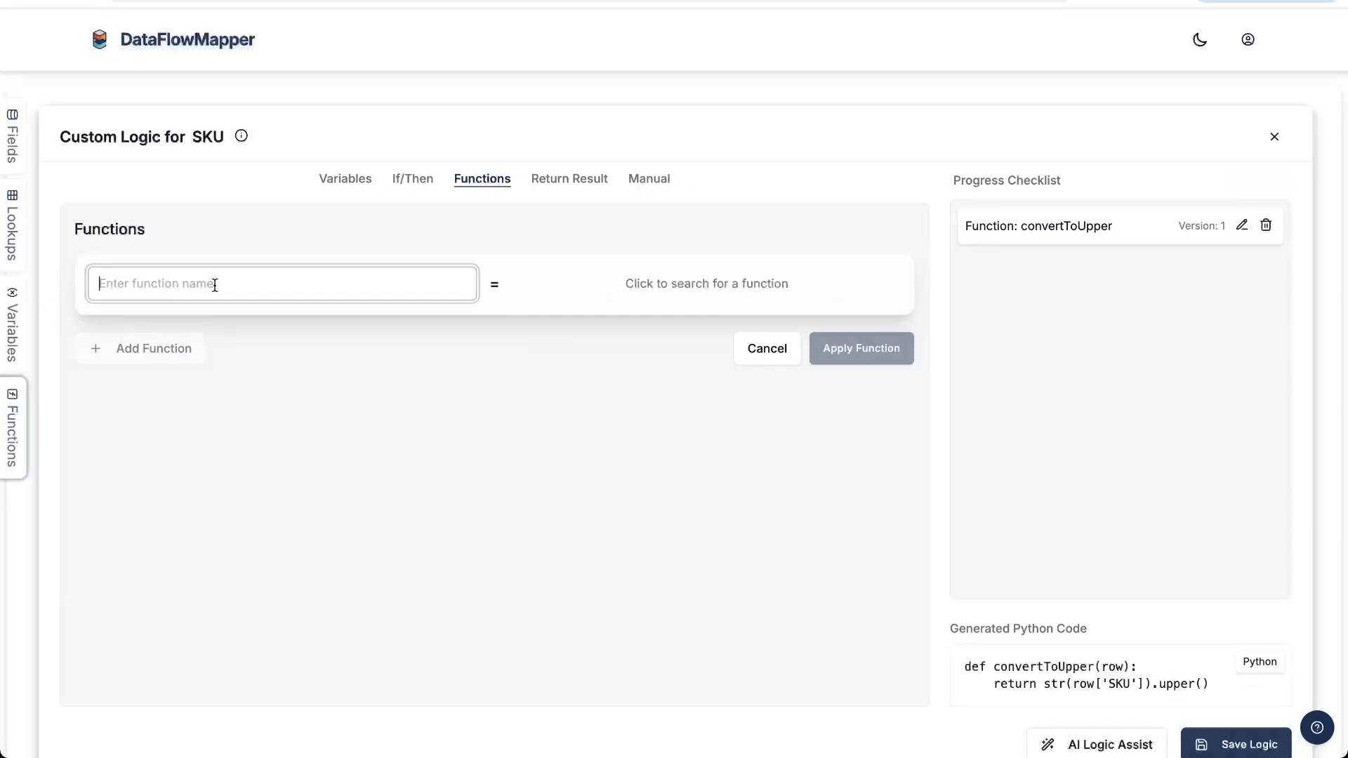
type("removeUnderscores")
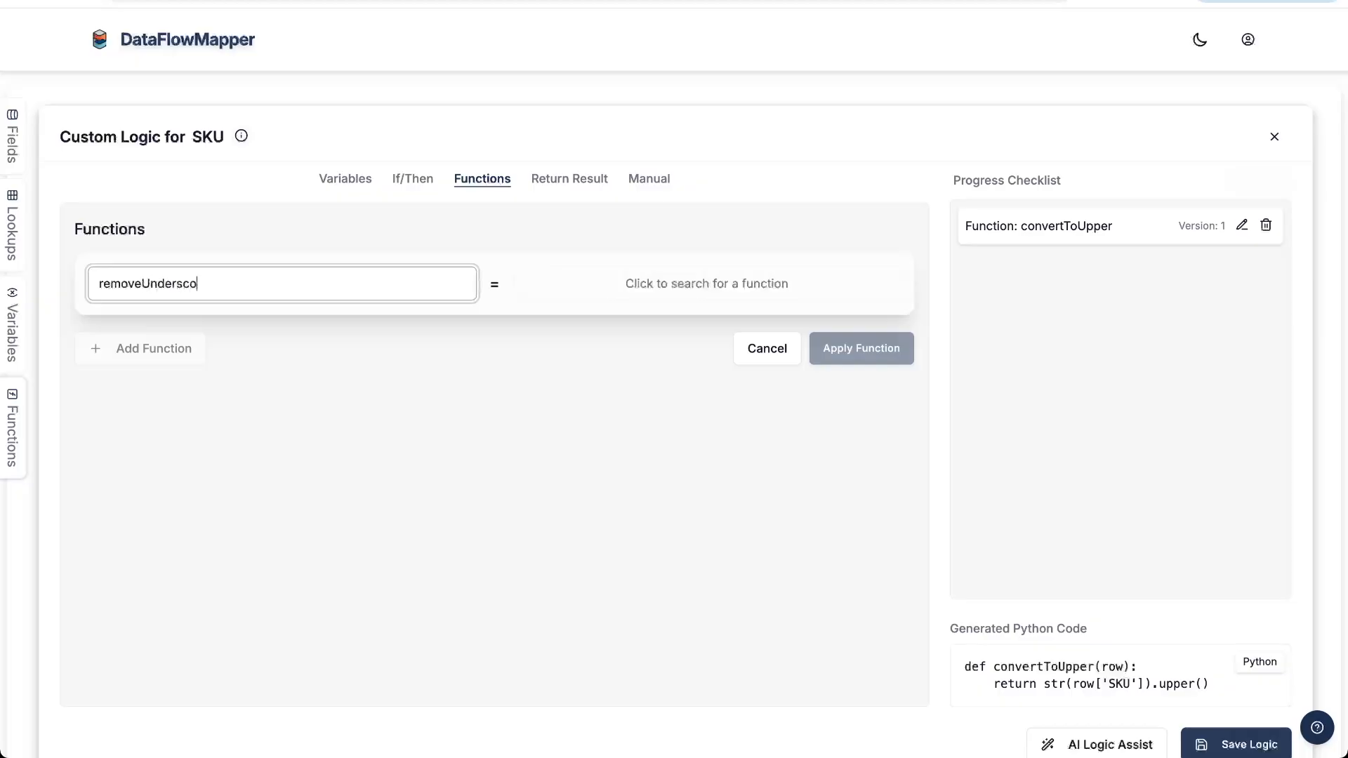
left_click(582, 284)
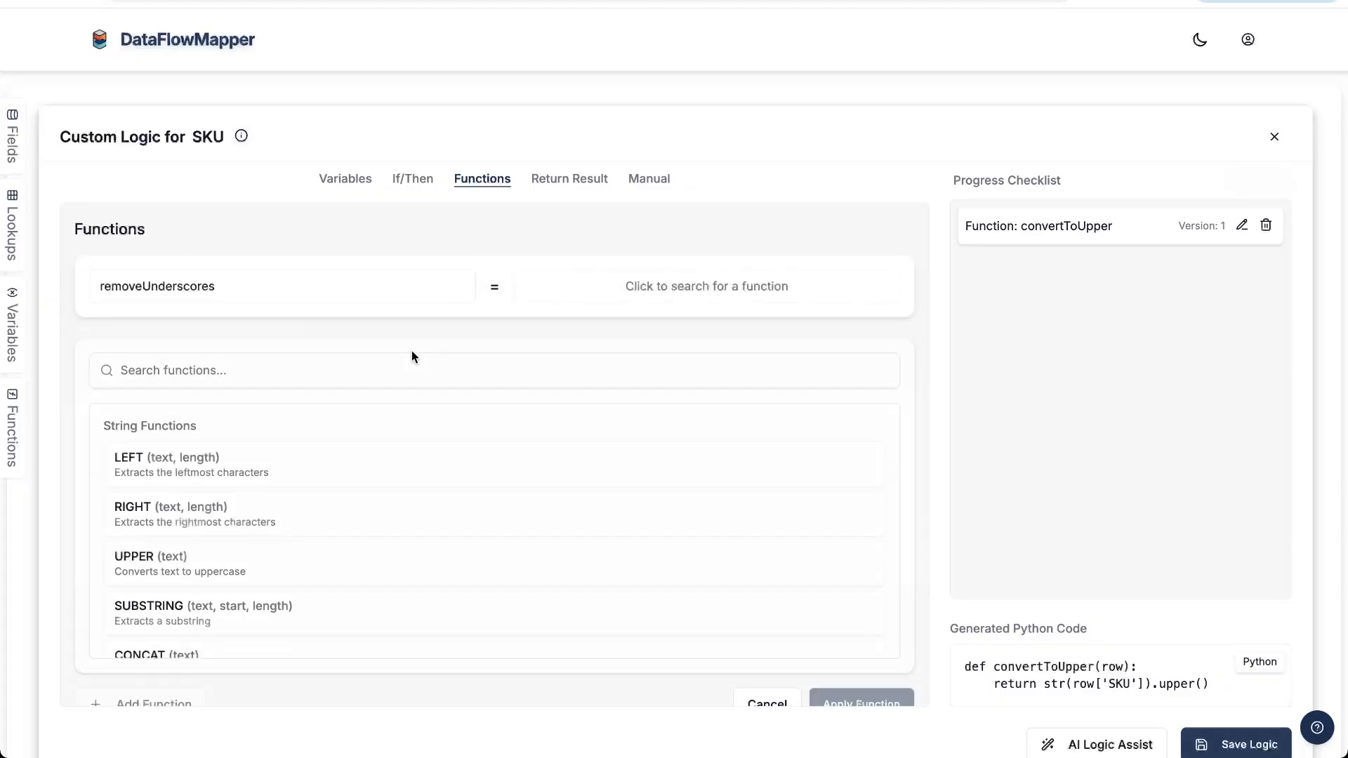
left_click(404, 370)
type("repla")
left_click(348, 455)
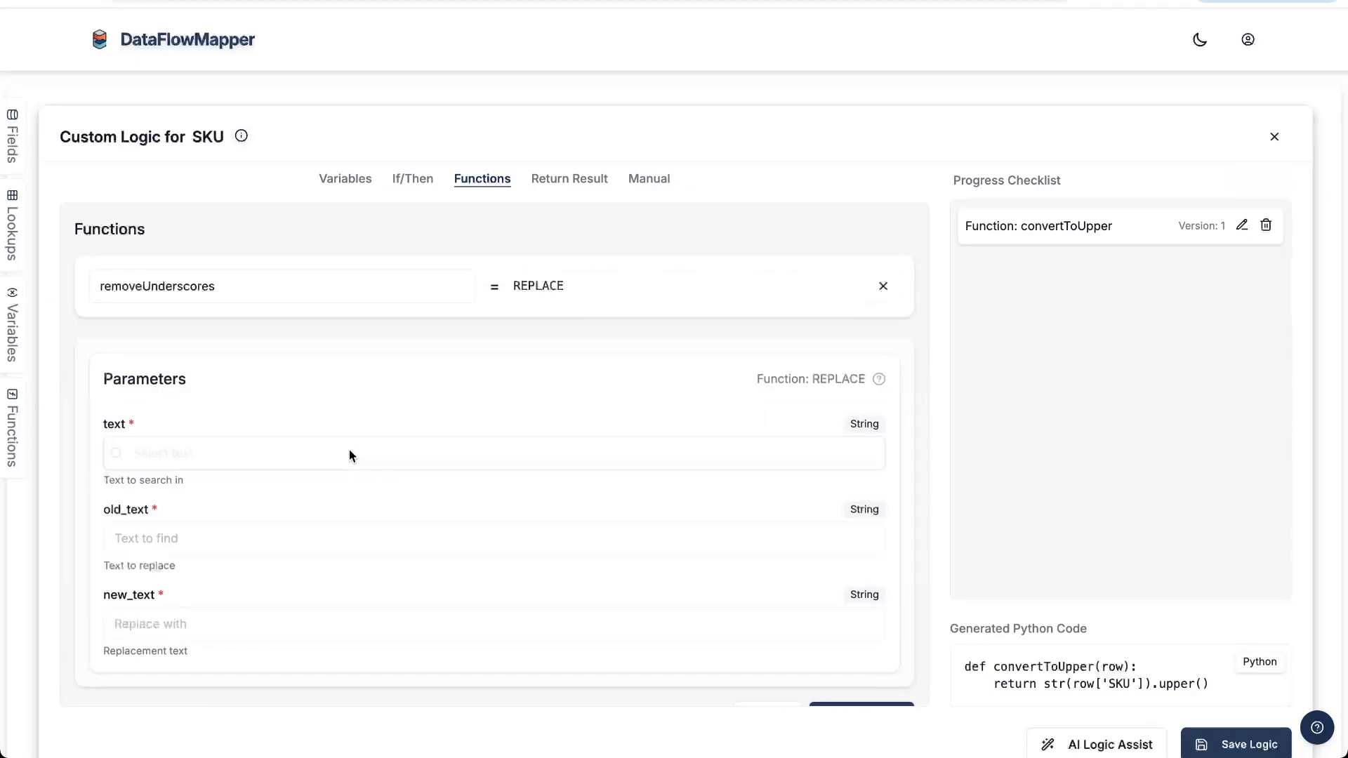
Have removeUnderscores replace "_" with "-" in the convertToUpper result, and apply the function
left_click(326, 437)
type("conv")
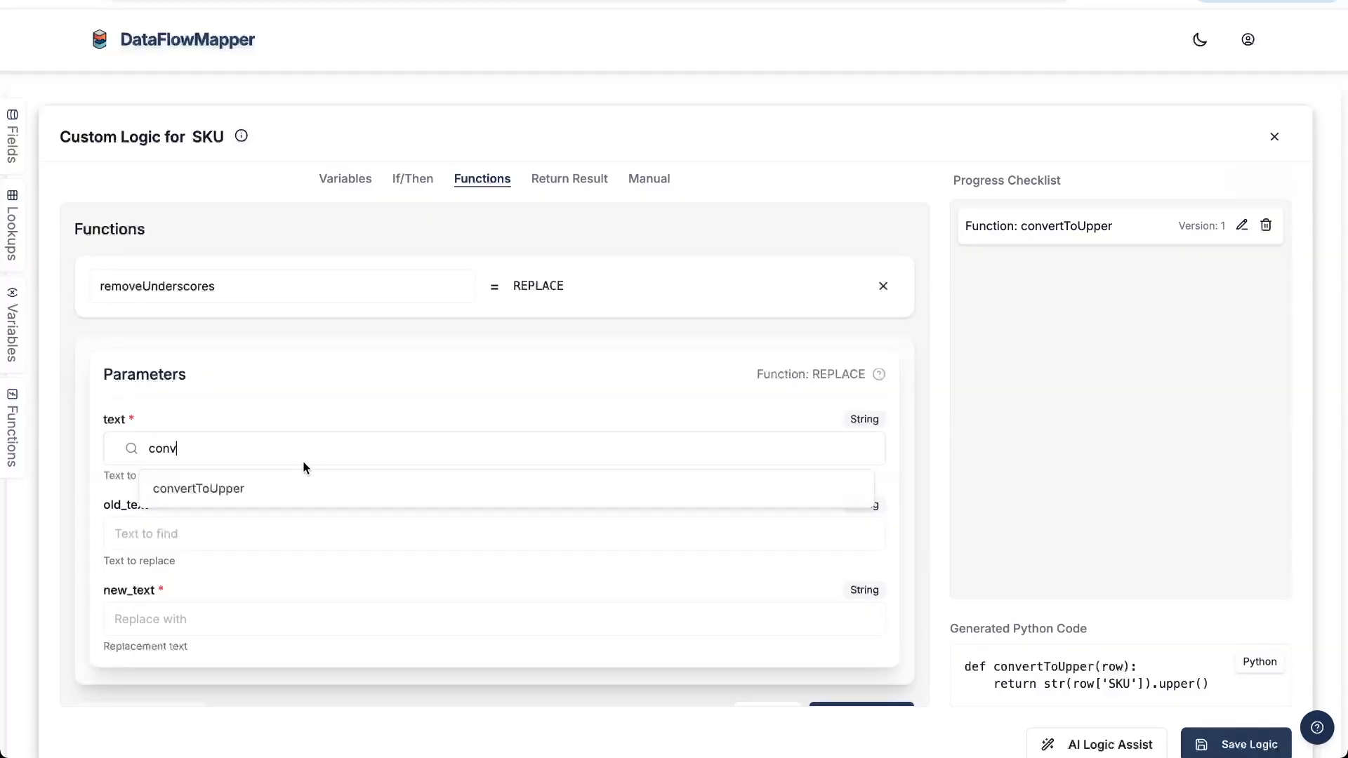
left_click(276, 484)
left_click(247, 529)
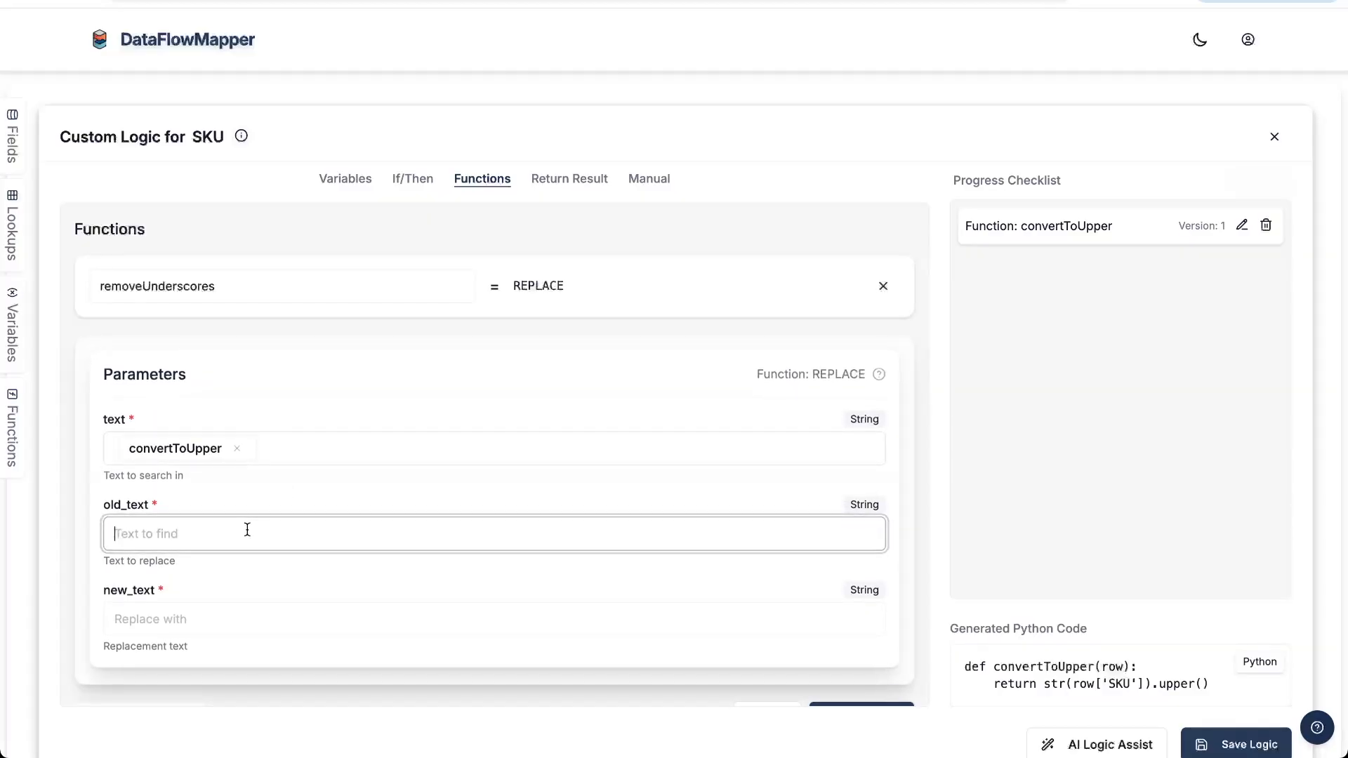
type("_")
left_click(223, 611)
type("-")
scroll(501, 459, "down", 1)
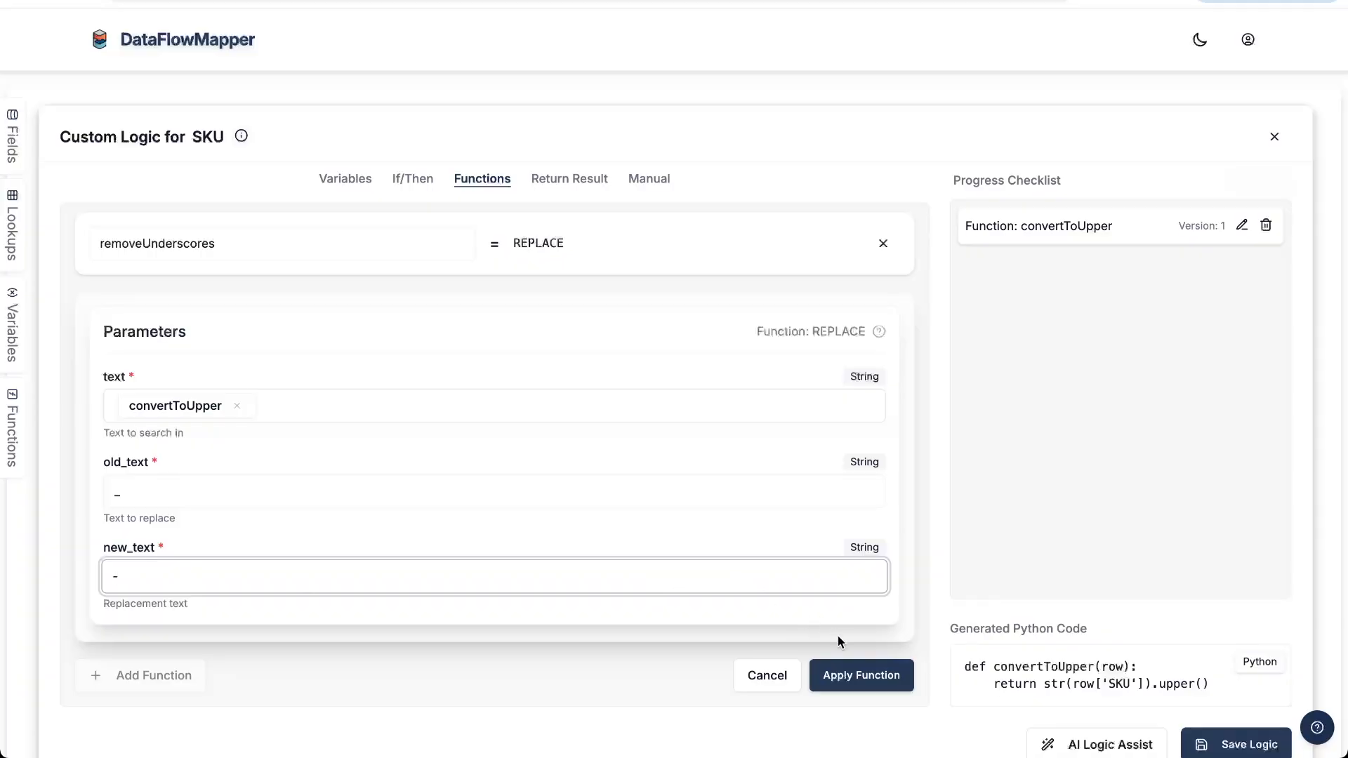
left_click(851, 672)
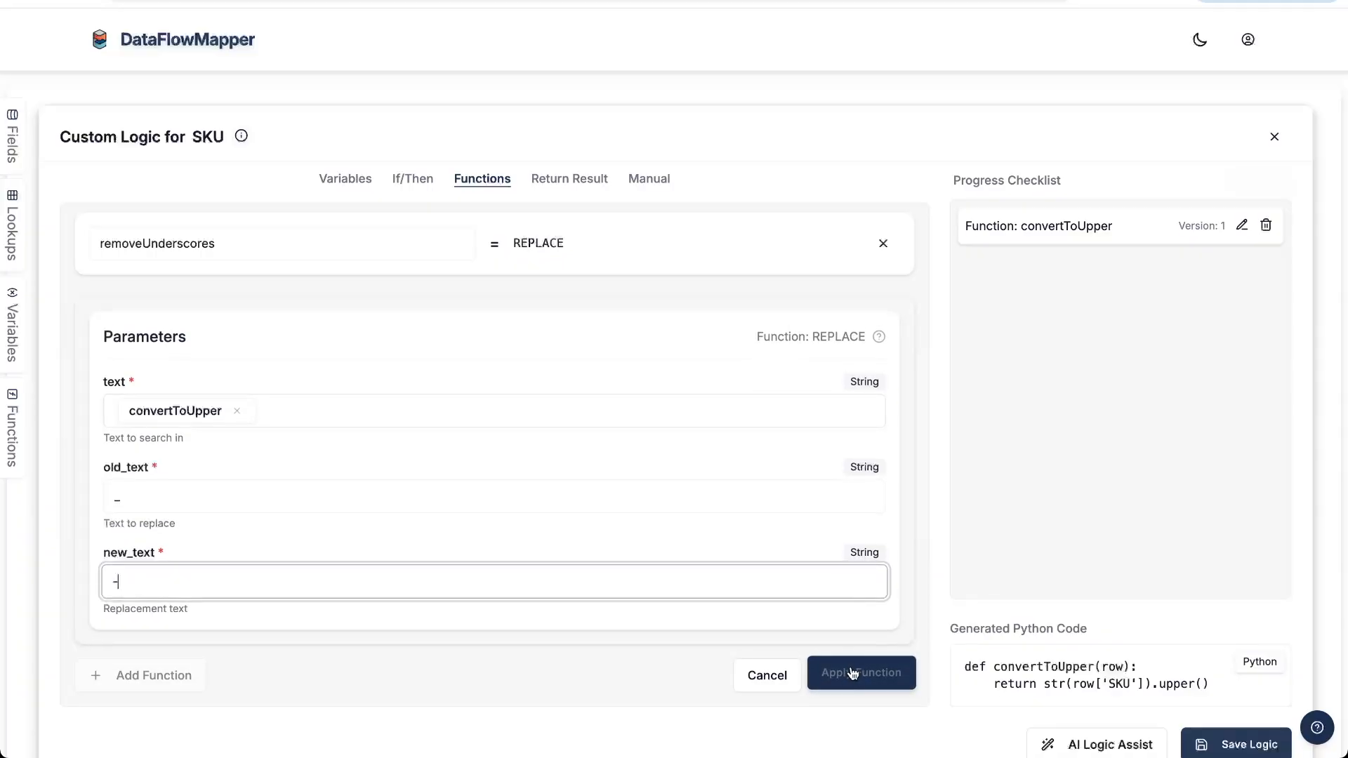
left_click(853, 672)
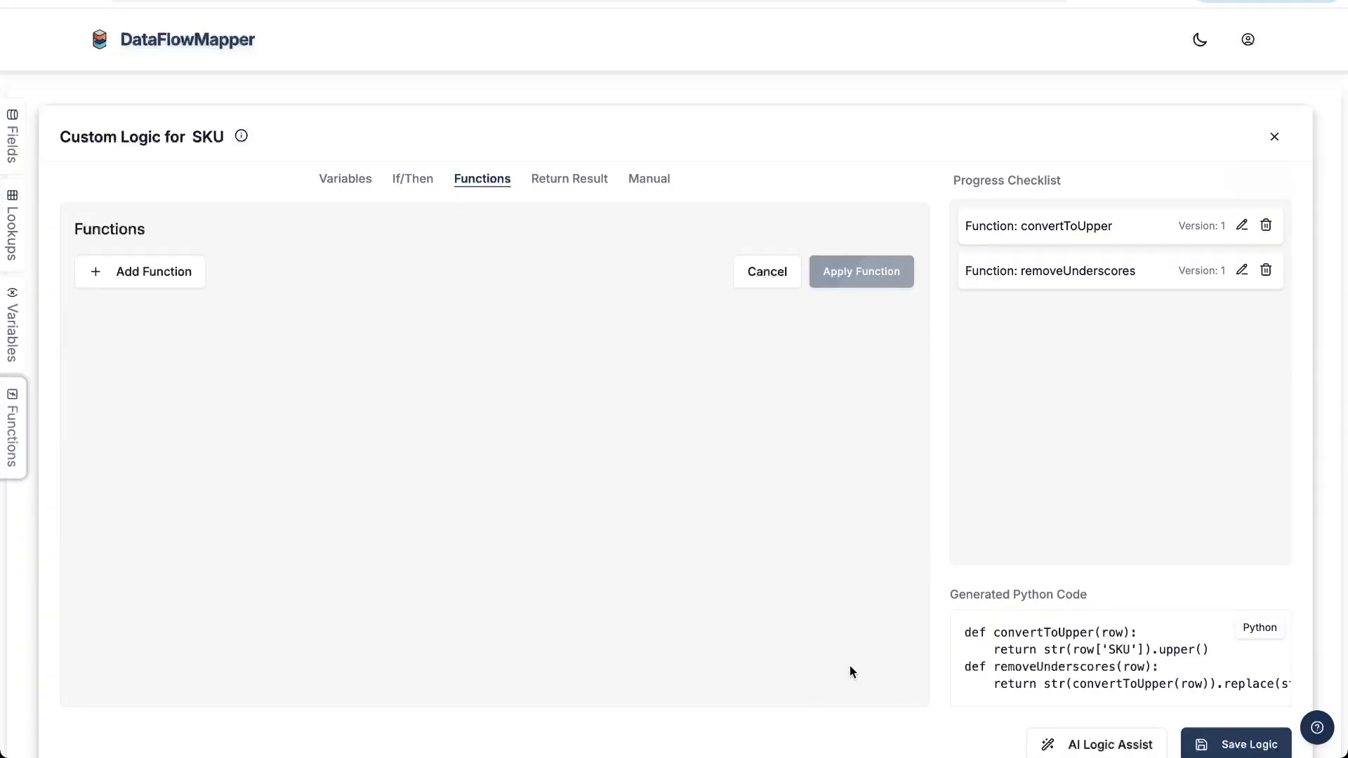
Start a new function named removeSpaces based on the REPLACE function
left_click(205, 280)
type("removeSpaces")
left_click(610, 294)
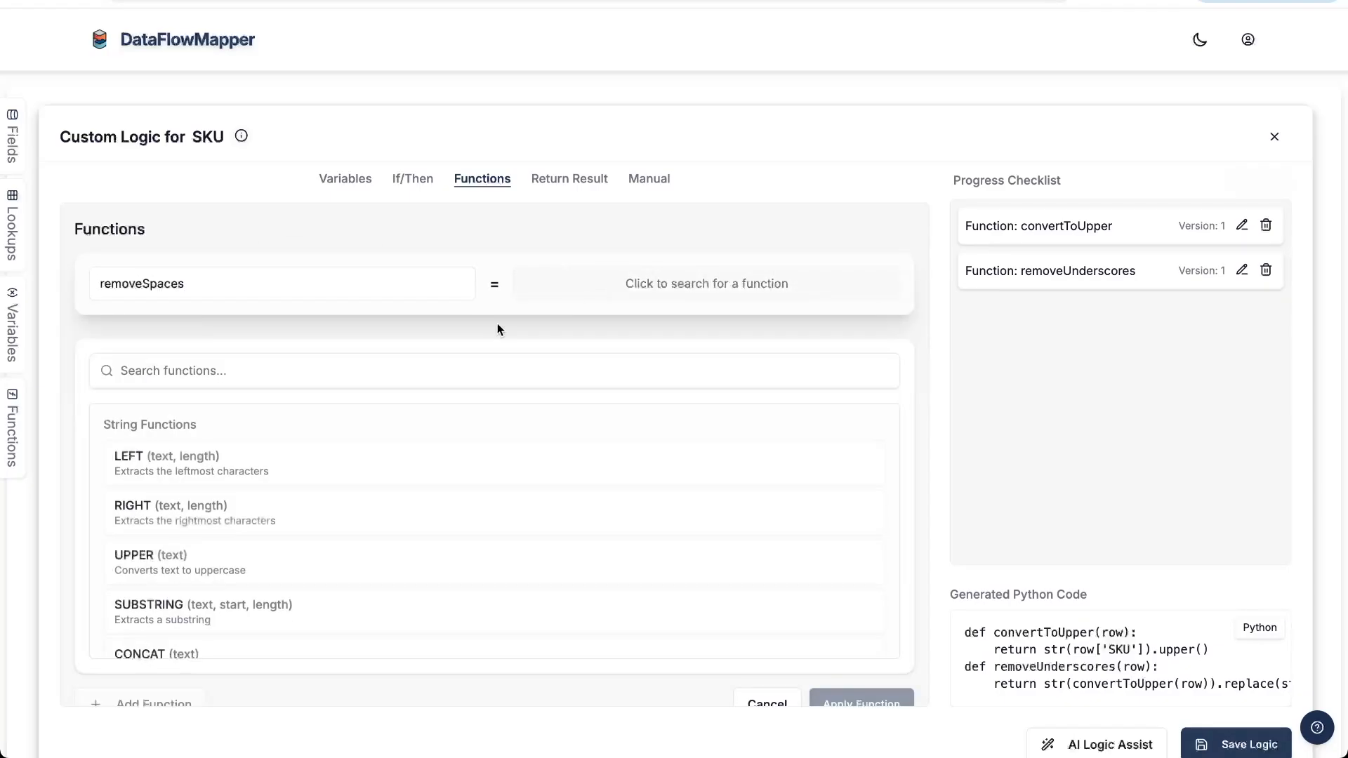
left_click(451, 358)
type("rep")
left_click(381, 456)
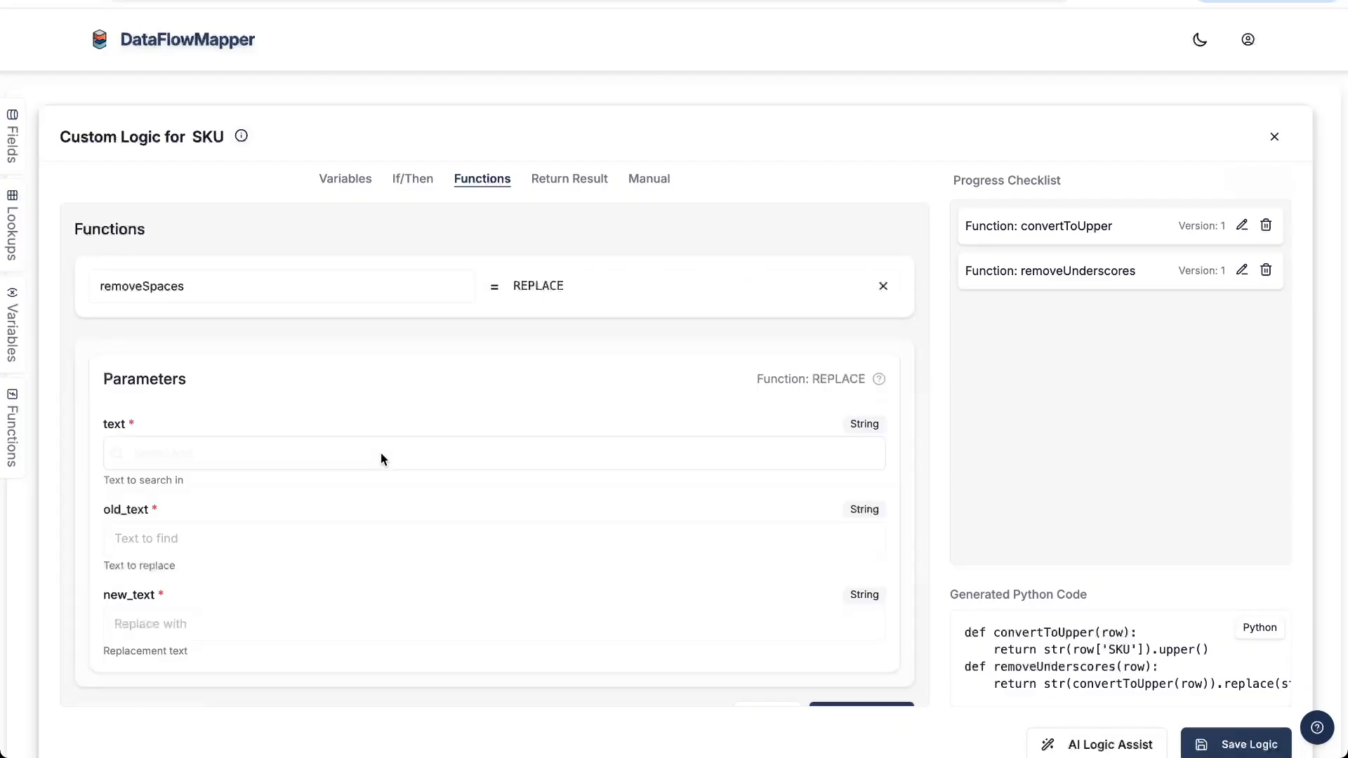
Have removeSpaces replace spaces with "-" in the removeUnderscores result, and apply the function
left_click(380, 445)
type("remove")
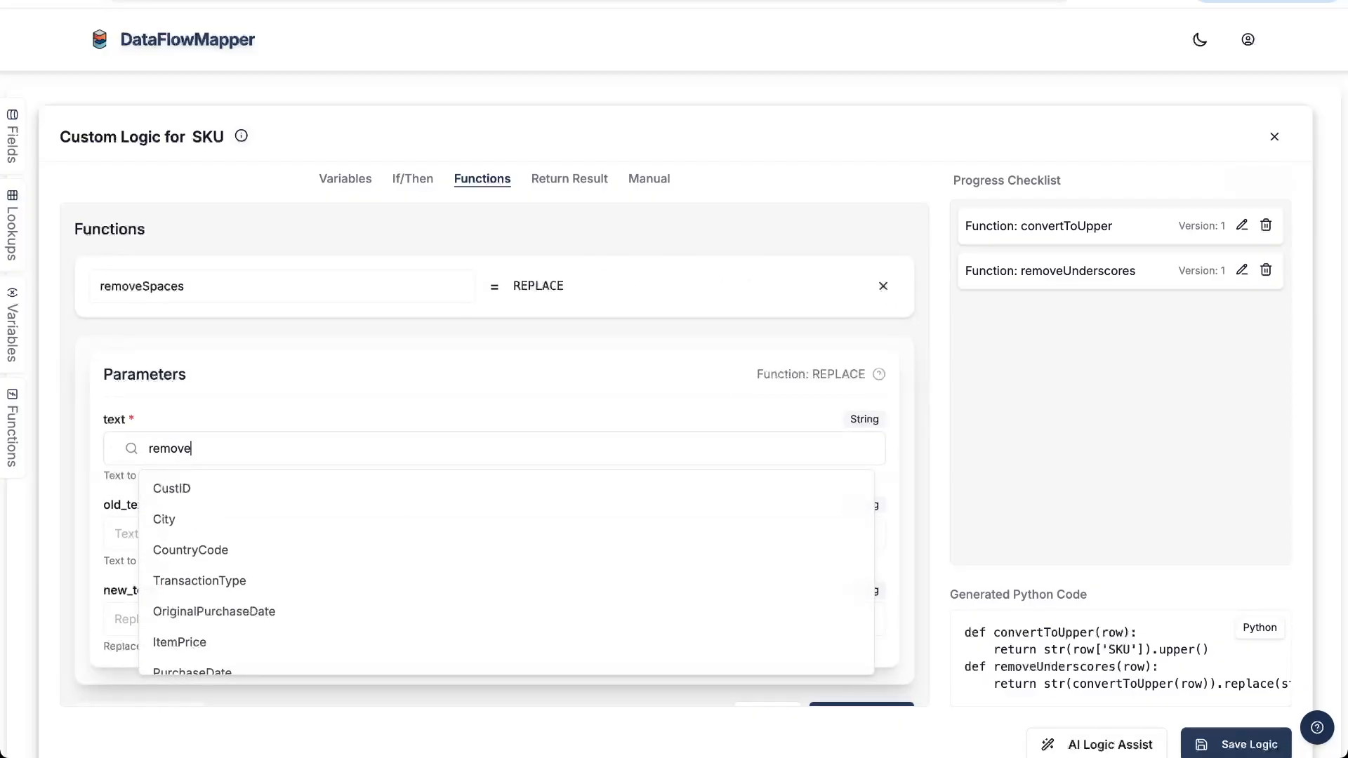
left_click(334, 492)
left_click(309, 533)
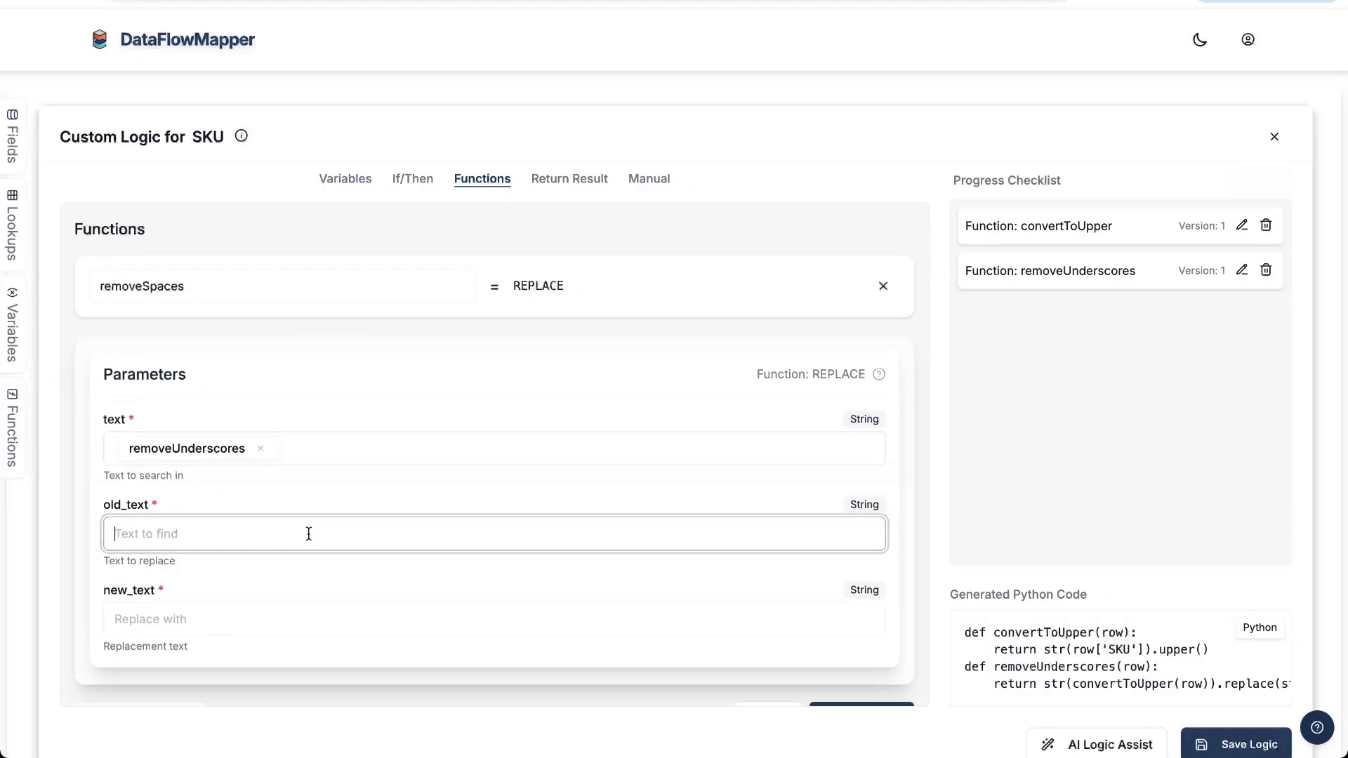
left_click(250, 626)
type("-")
scroll(825, 681, "down", 1)
left_click(824, 677)
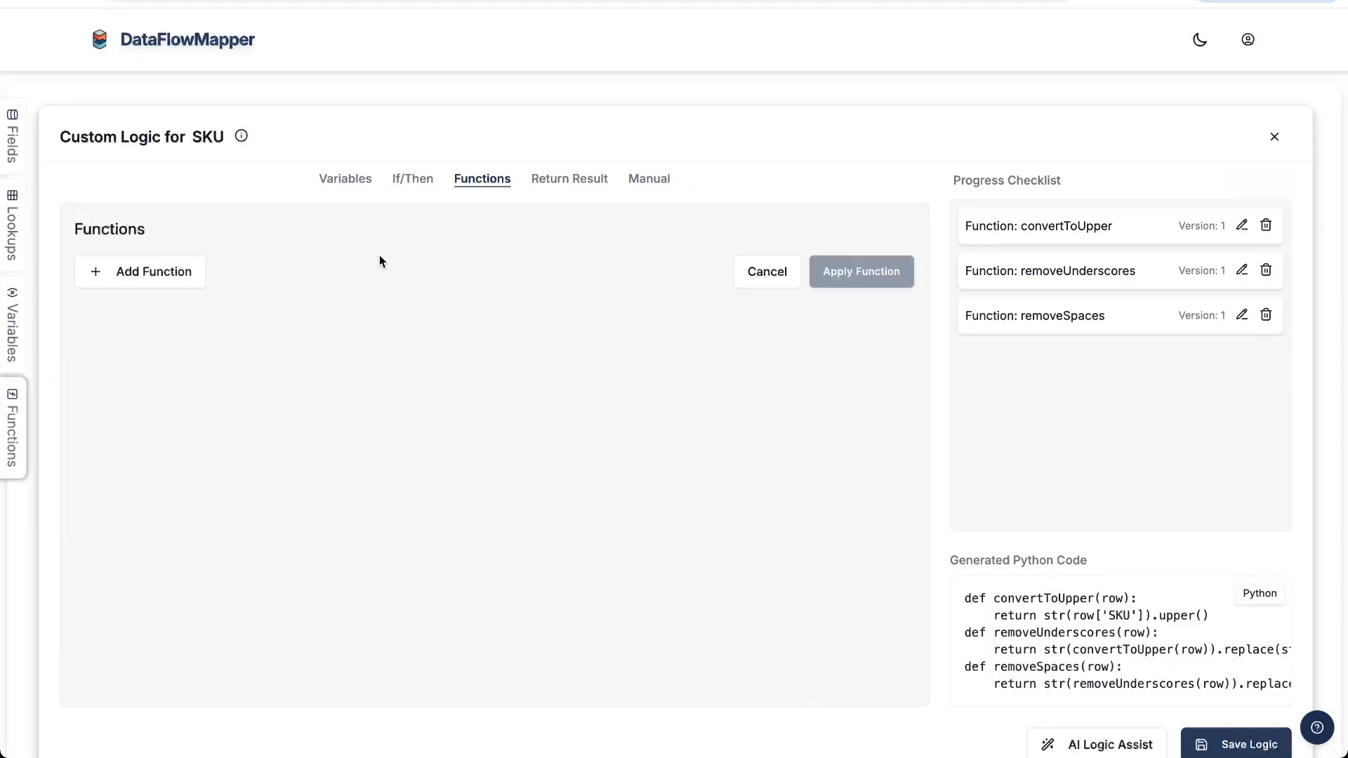
Add a variable named cleanedSKU that takes the removeSpaces function as its value, and apply it
left_click(347, 180)
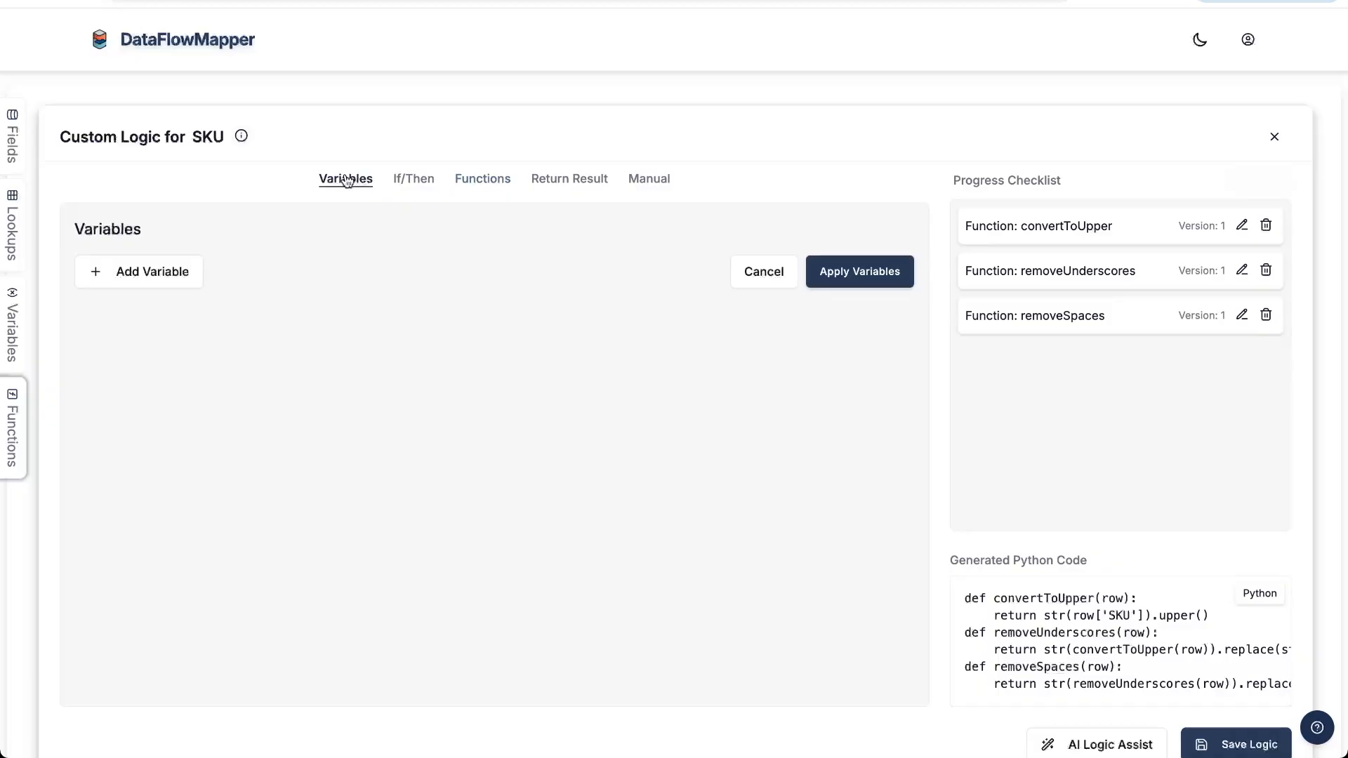
left_click(158, 271)
left_click(169, 273)
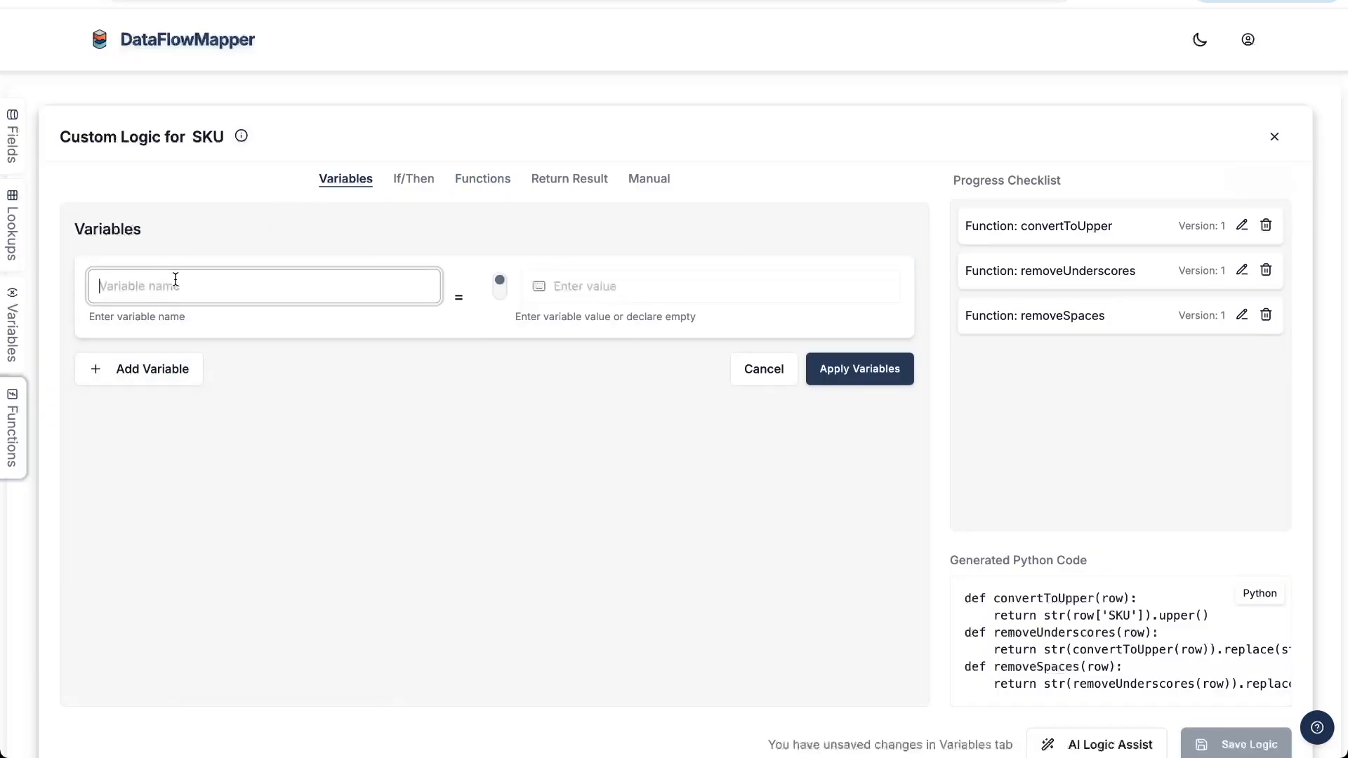
type("cleanedSKU")
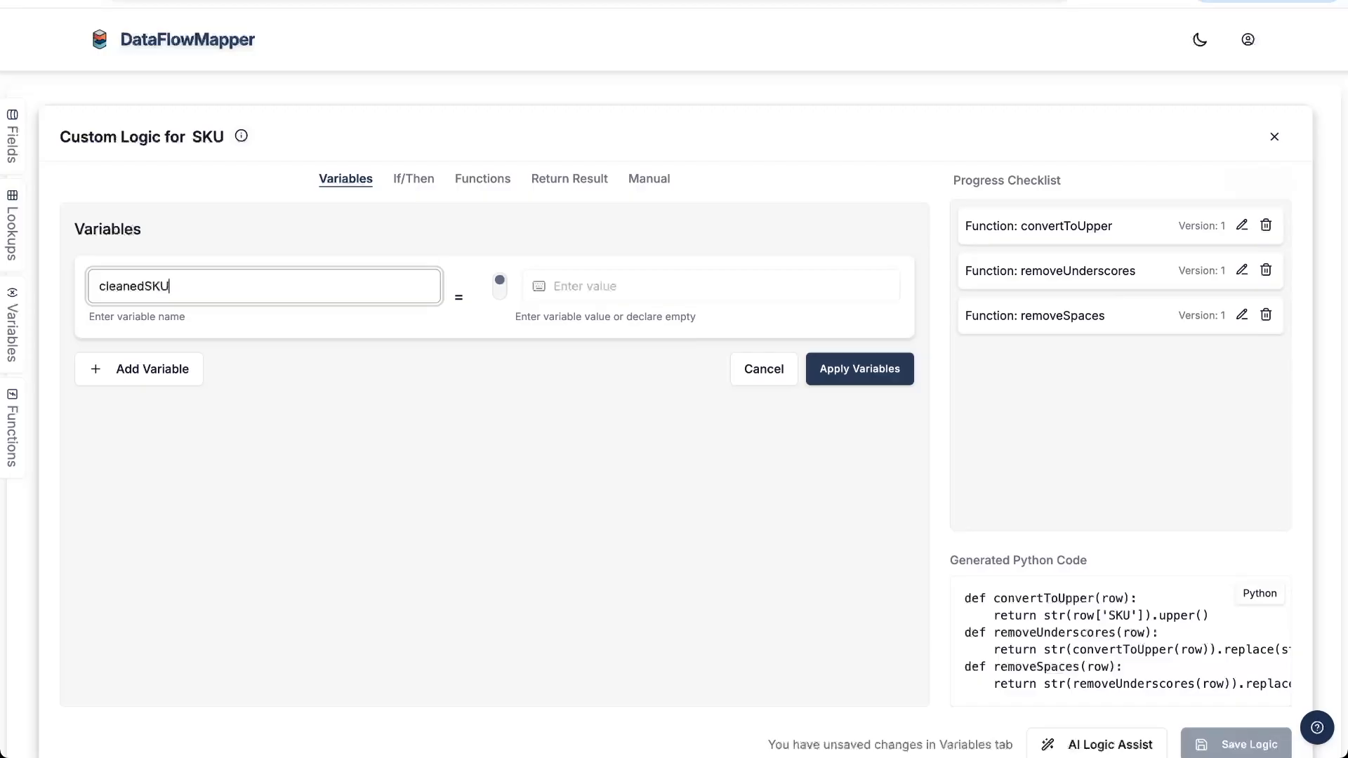
left_click(618, 291)
left_click(499, 284)
left_click(498, 285)
left_click(498, 285)
left_click(570, 285)
type("remove")
left_click(610, 356)
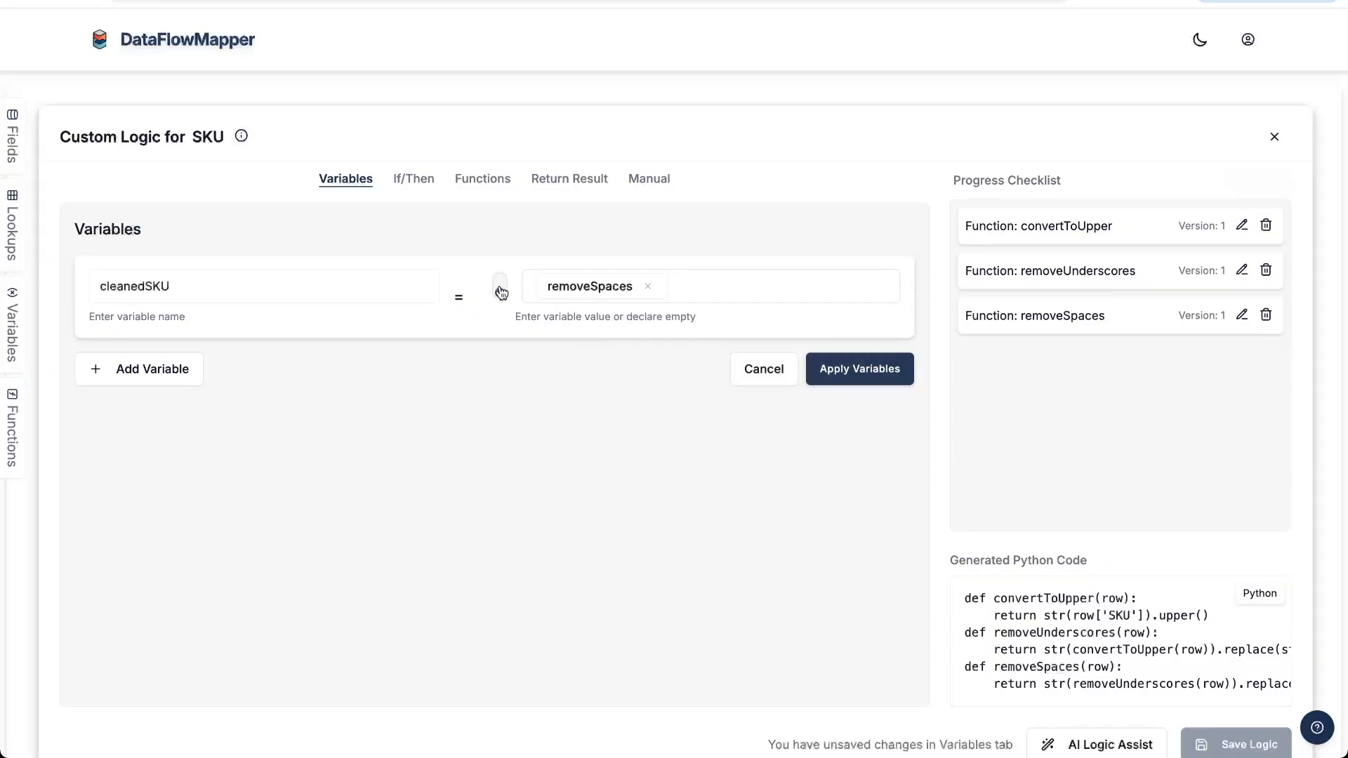
left_click(871, 377)
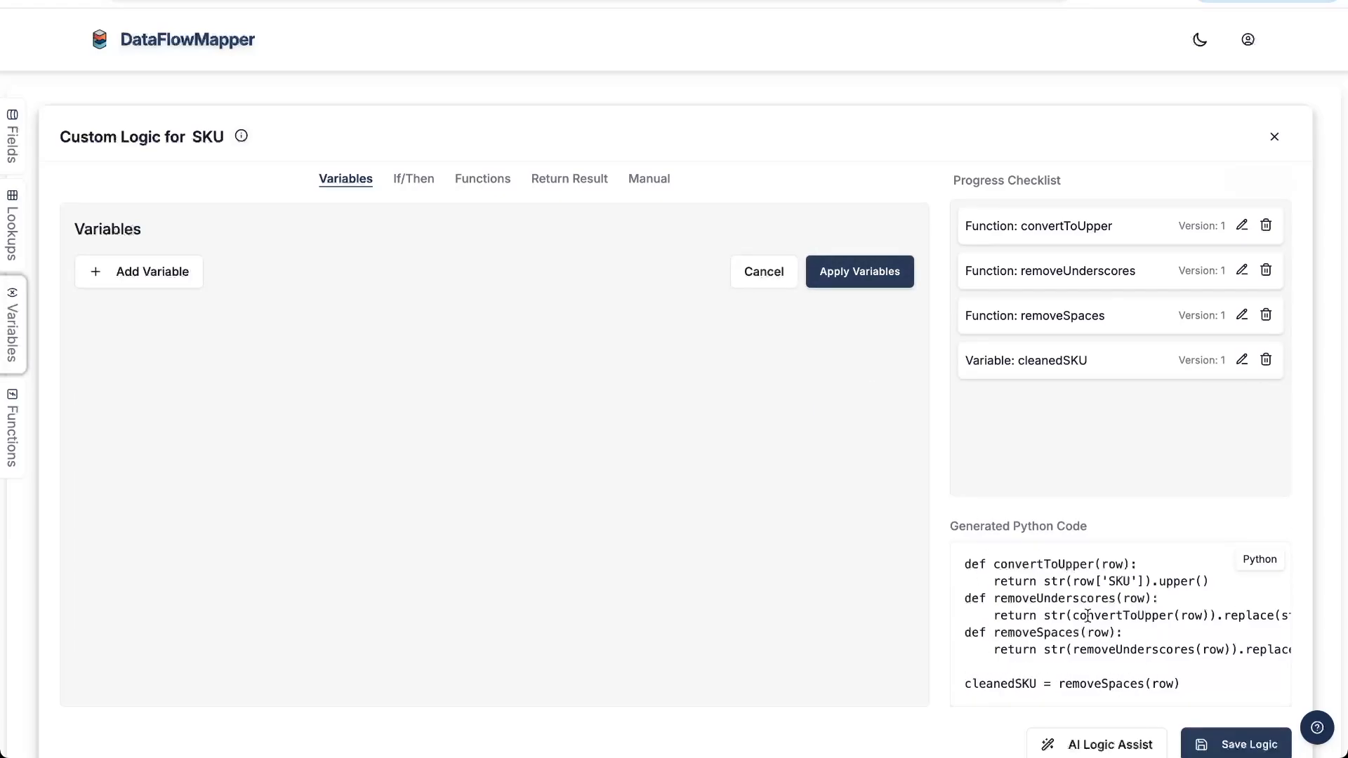
Add a function named SKUempty that checks whether the cleanedSKU variable is empty, and apply it
left_click(500, 177)
left_click(188, 272)
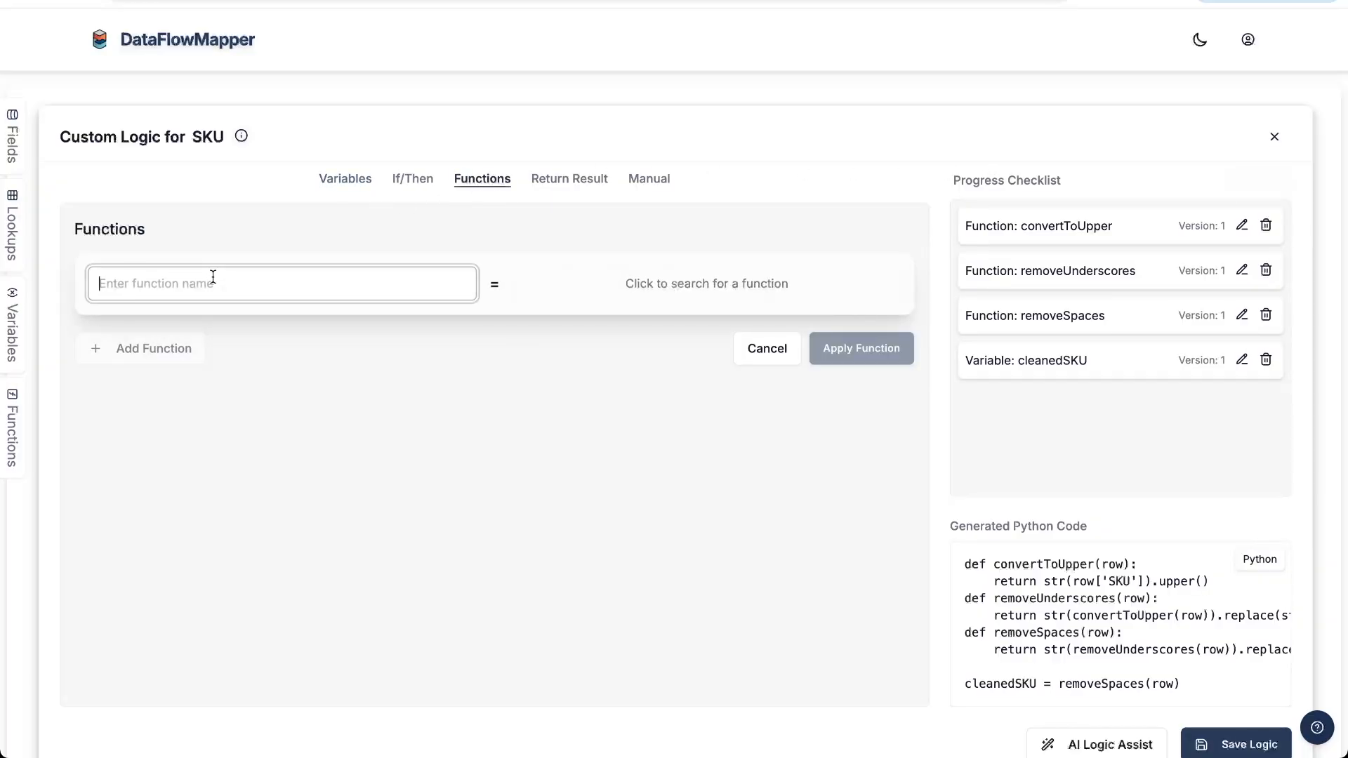
type("emptySKU")
double_click(255, 280)
type("SKUempty")
left_click(611, 284)
type("is_em")
left_click(412, 451)
left_click(372, 434)
type("clea")
left_click(286, 487)
left_click(851, 541)
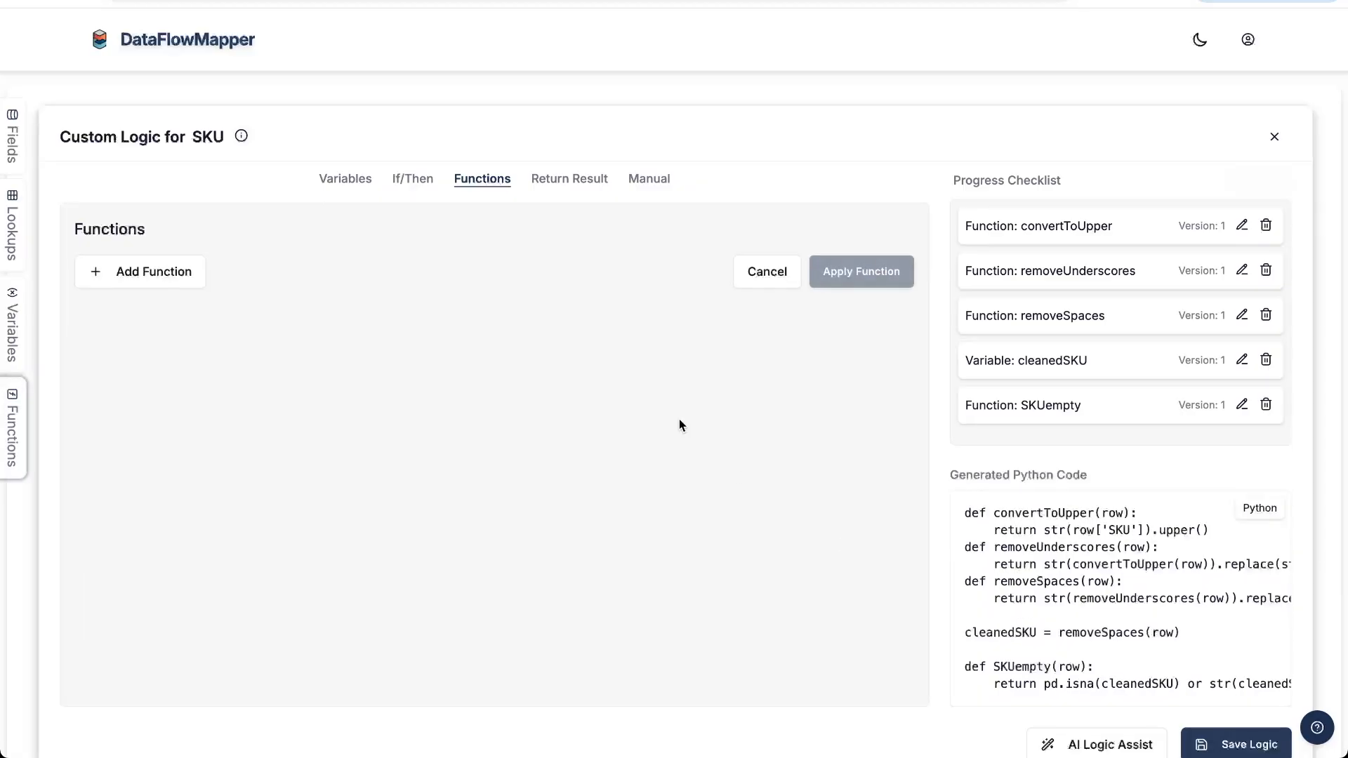
Add an If block with the condition that SKUempty equals True
left_click(412, 183)
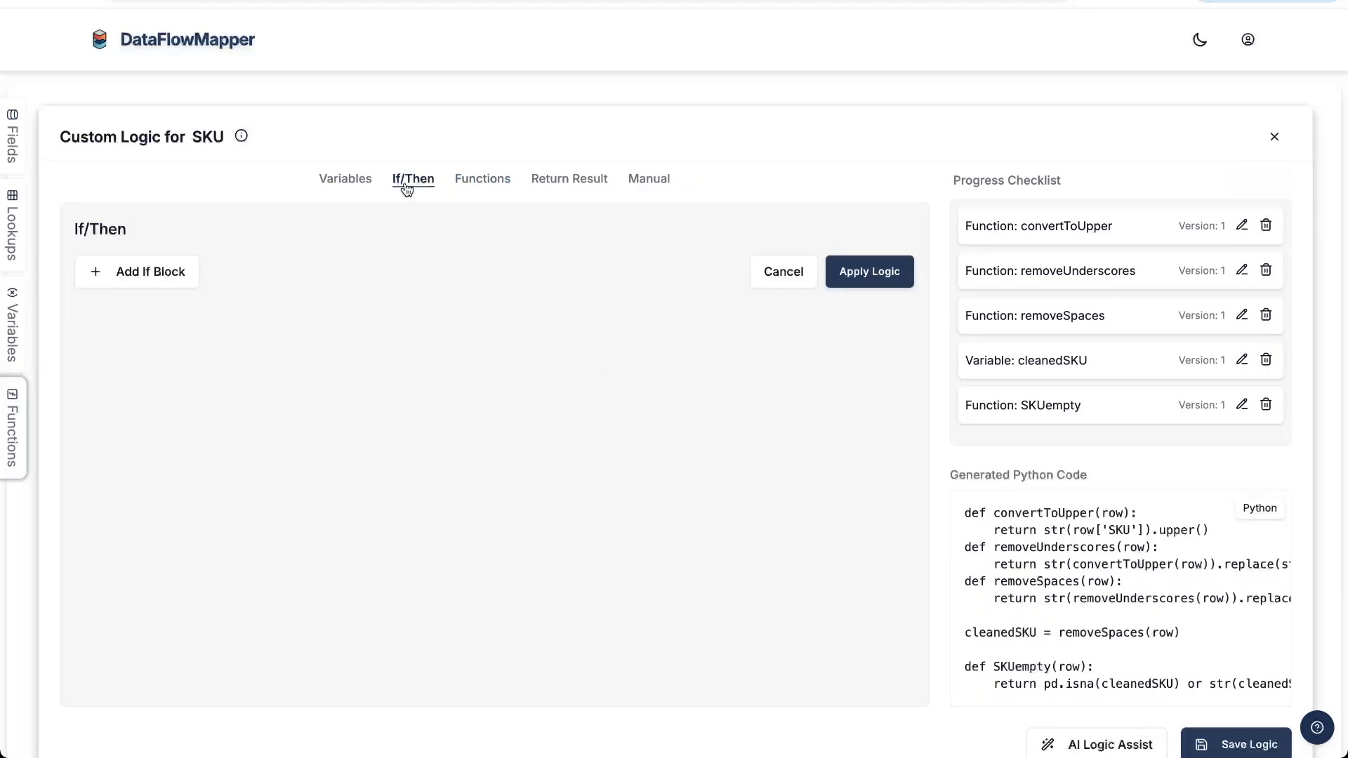
left_click(151, 271)
left_click(230, 300)
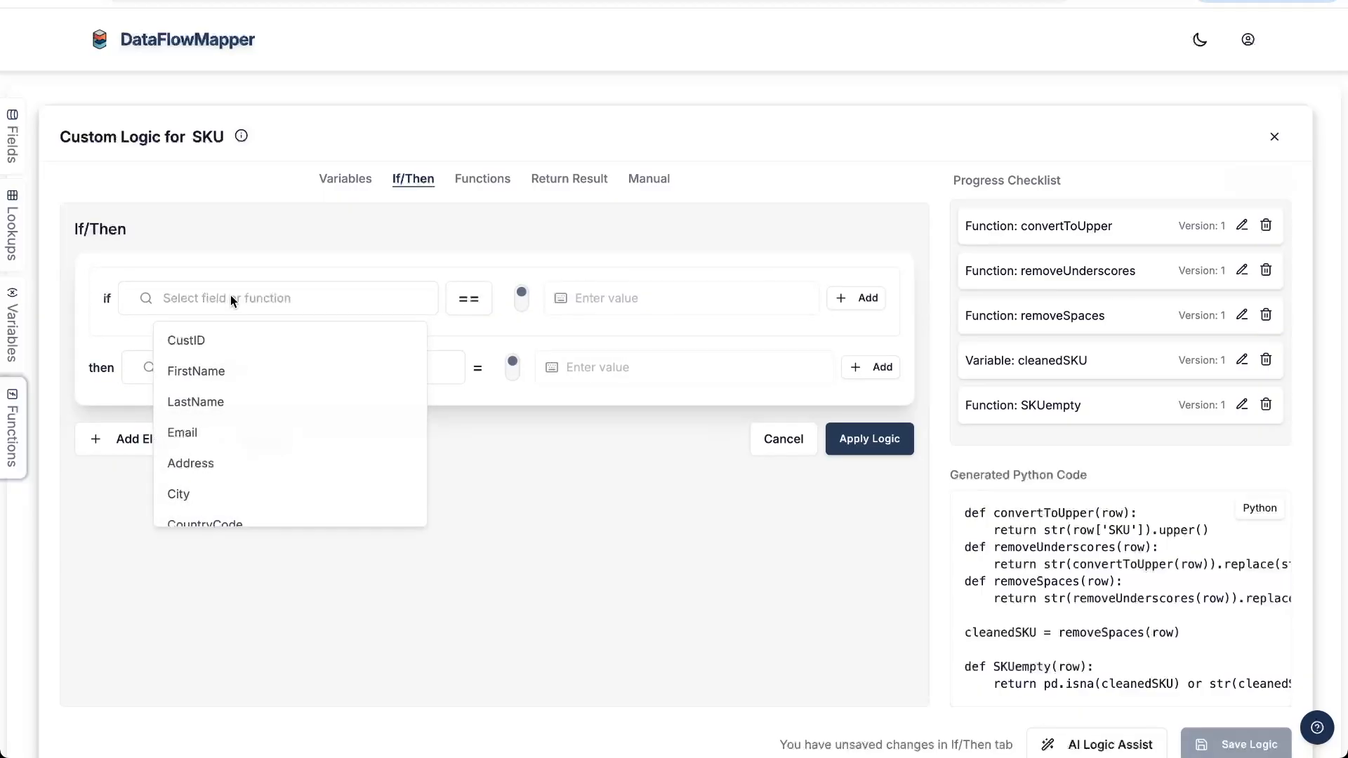
type("skue")
left_click(391, 340)
left_click(601, 298)
type("True")
Set result to UNKNOWN-SKU in the then branch of the If block
left_click(344, 370)
left_click(316, 403)
left_click(562, 368)
type("UNKNOWN-SK")
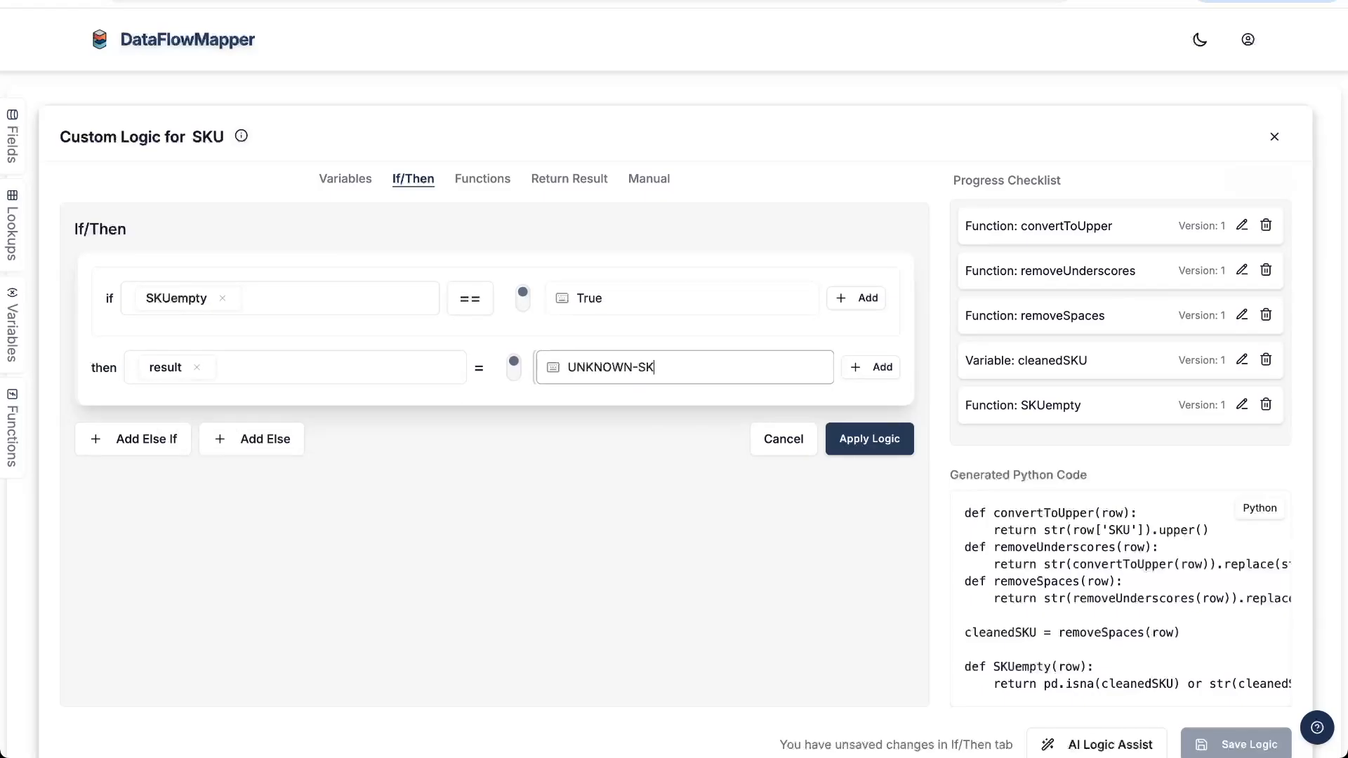
Add an else branch that assigns the cleanedSKU variable to result, and apply the logic
left_click(230, 434)
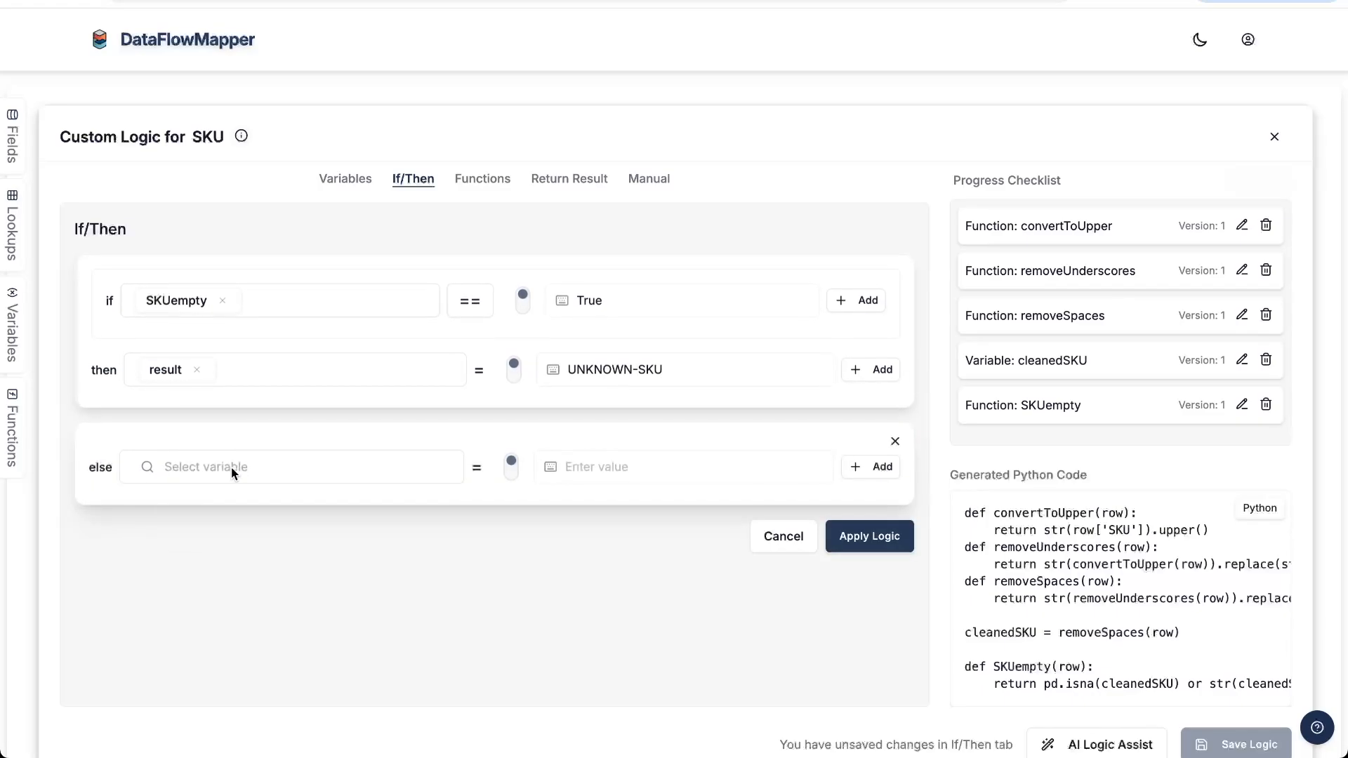
left_click(231, 466)
left_click(211, 508)
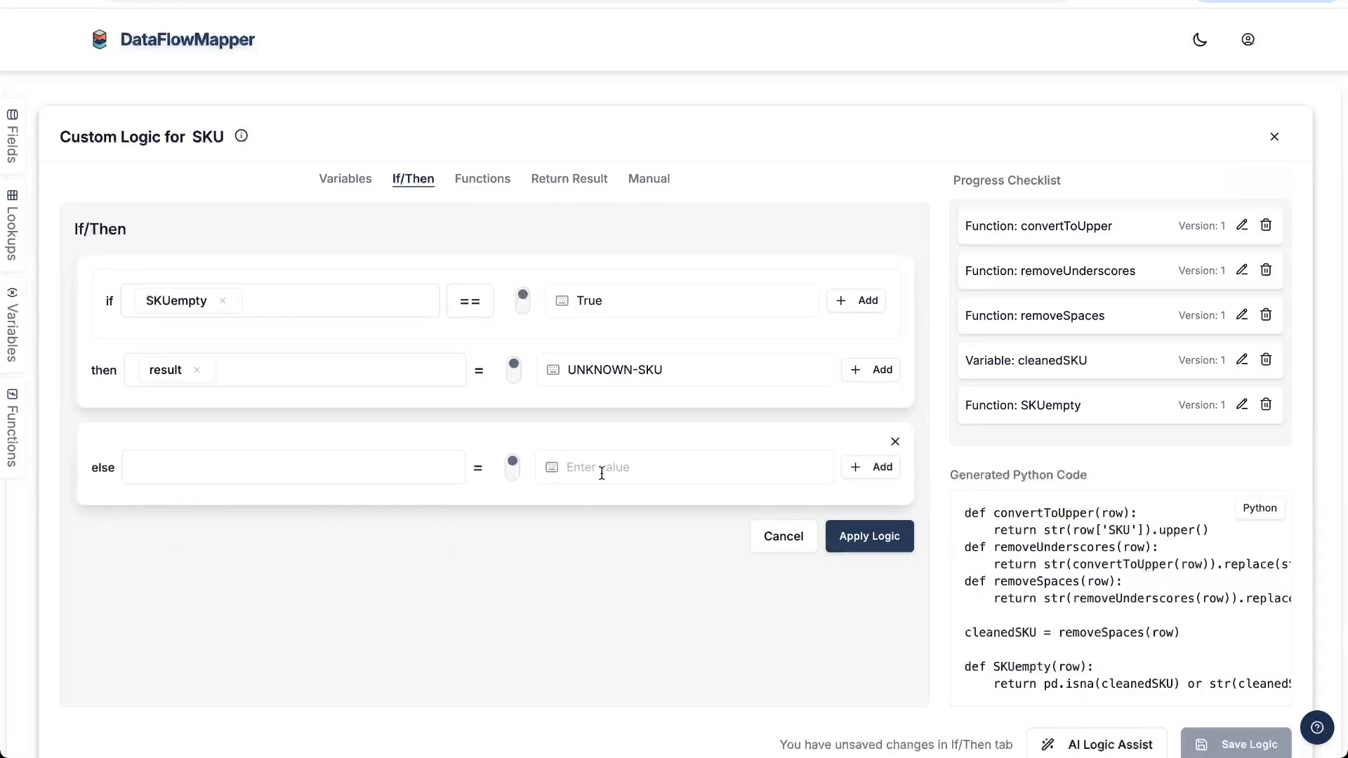
left_click(593, 471)
type("clea")
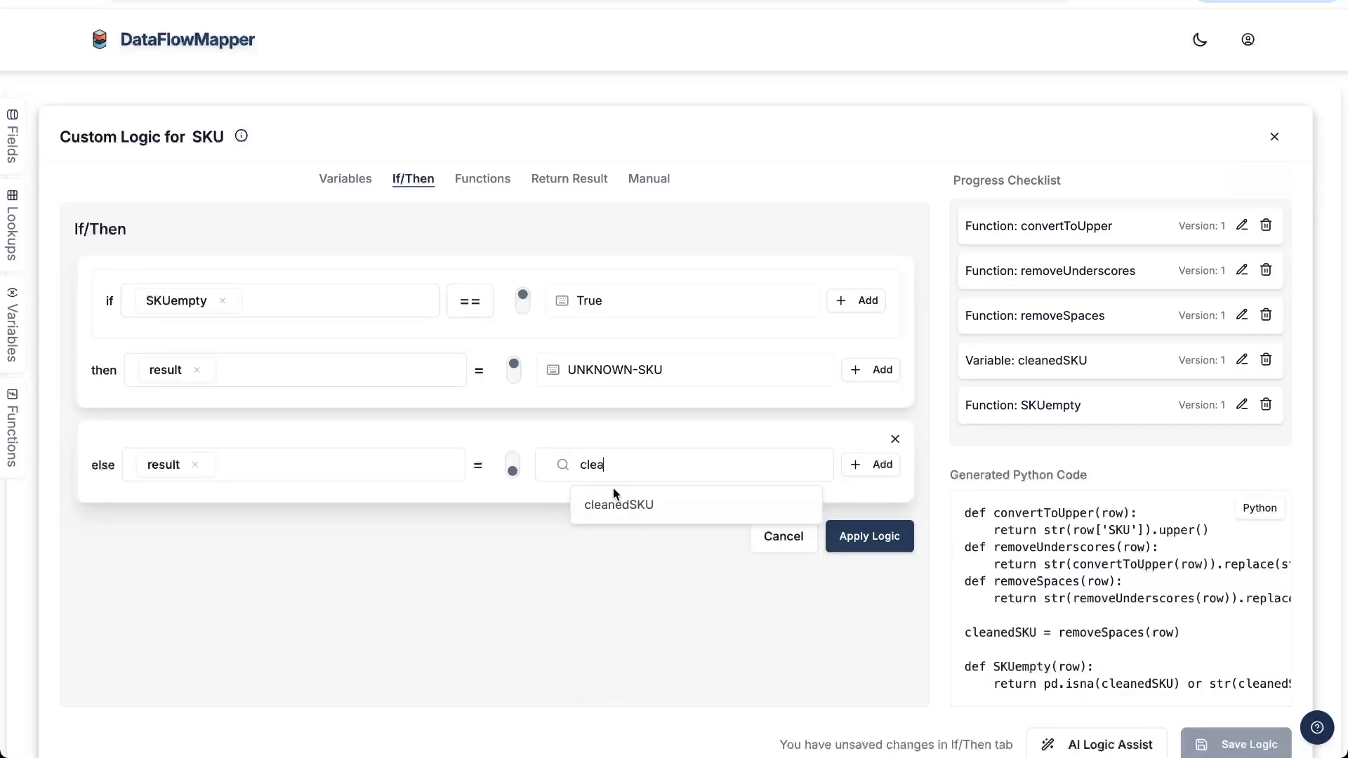
left_click(626, 500)
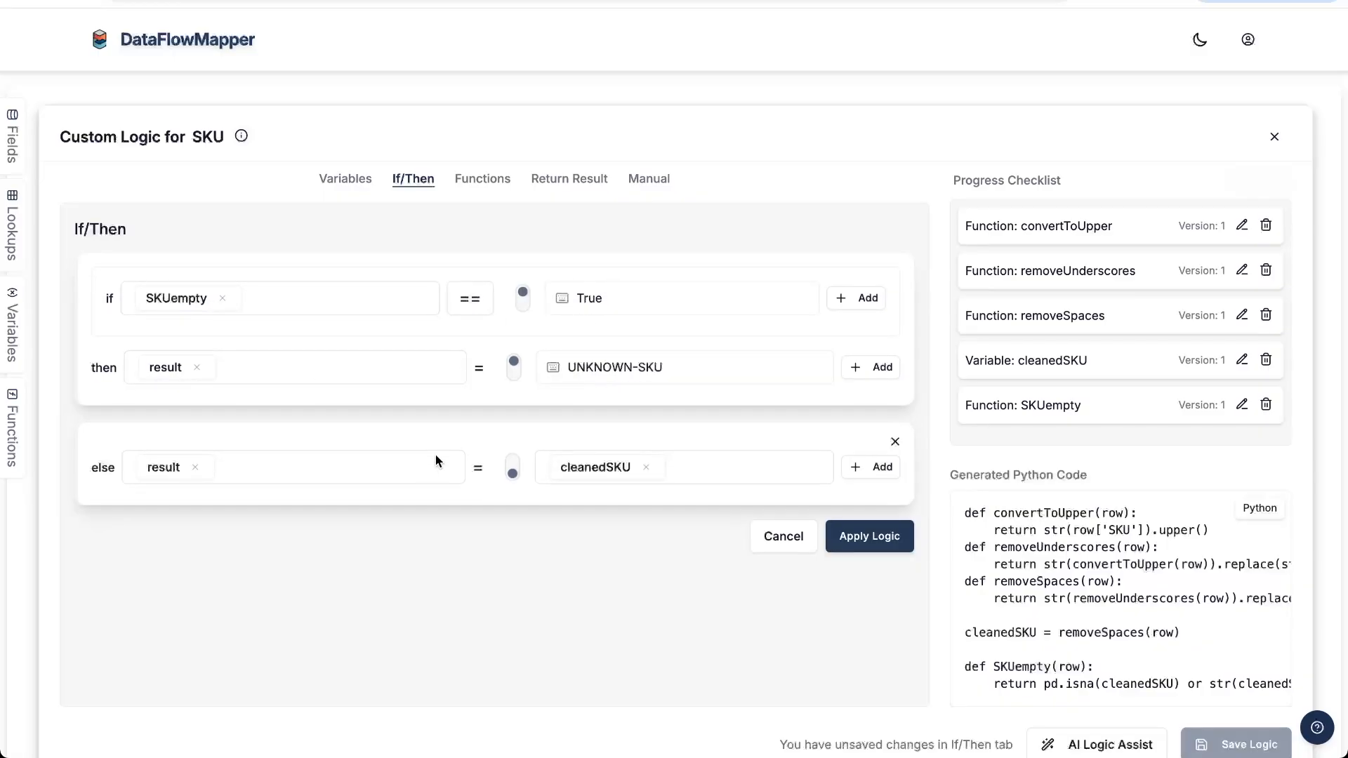
left_click(852, 546)
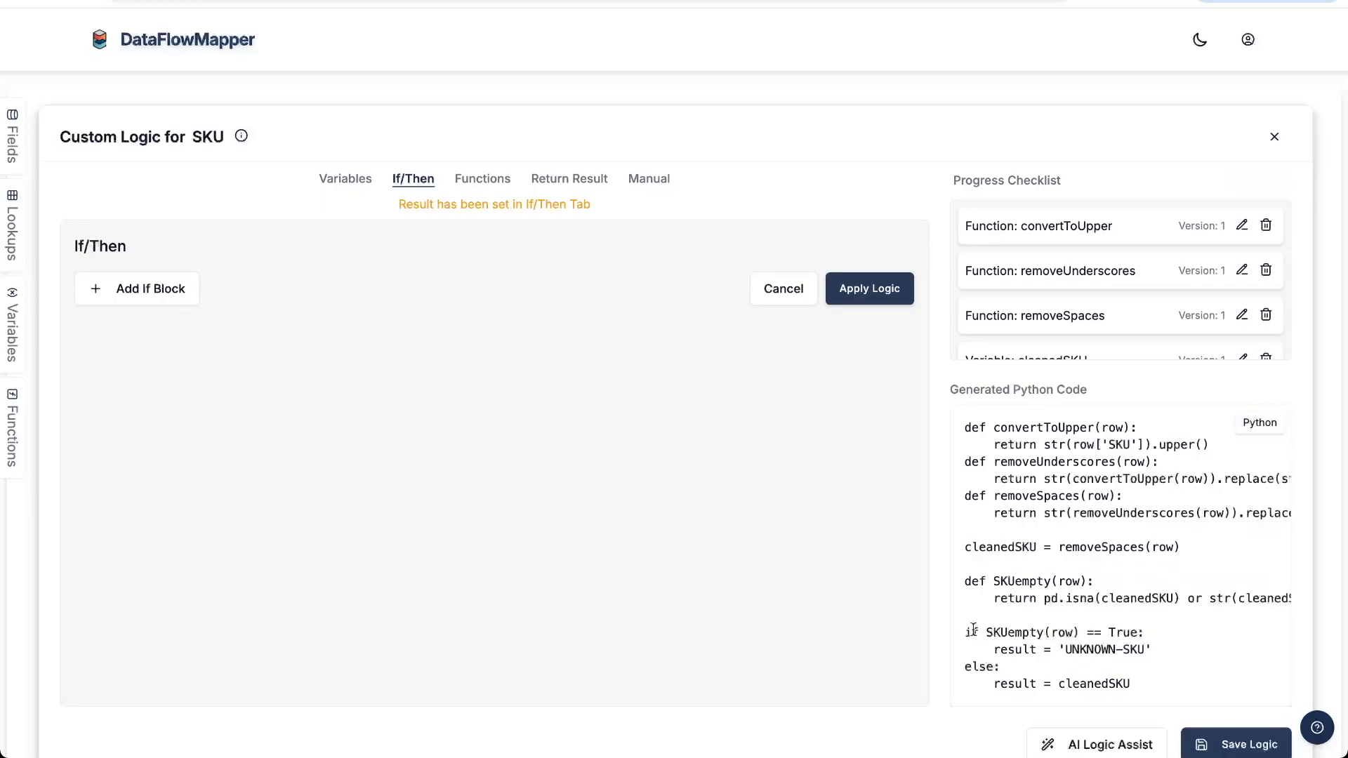
left_click_drag(973, 628, 1125, 686)
left_click(1093, 643)
In the manual Python editor, duplicate the two-line removeSpaces function directly below the original
left_click(646, 189)
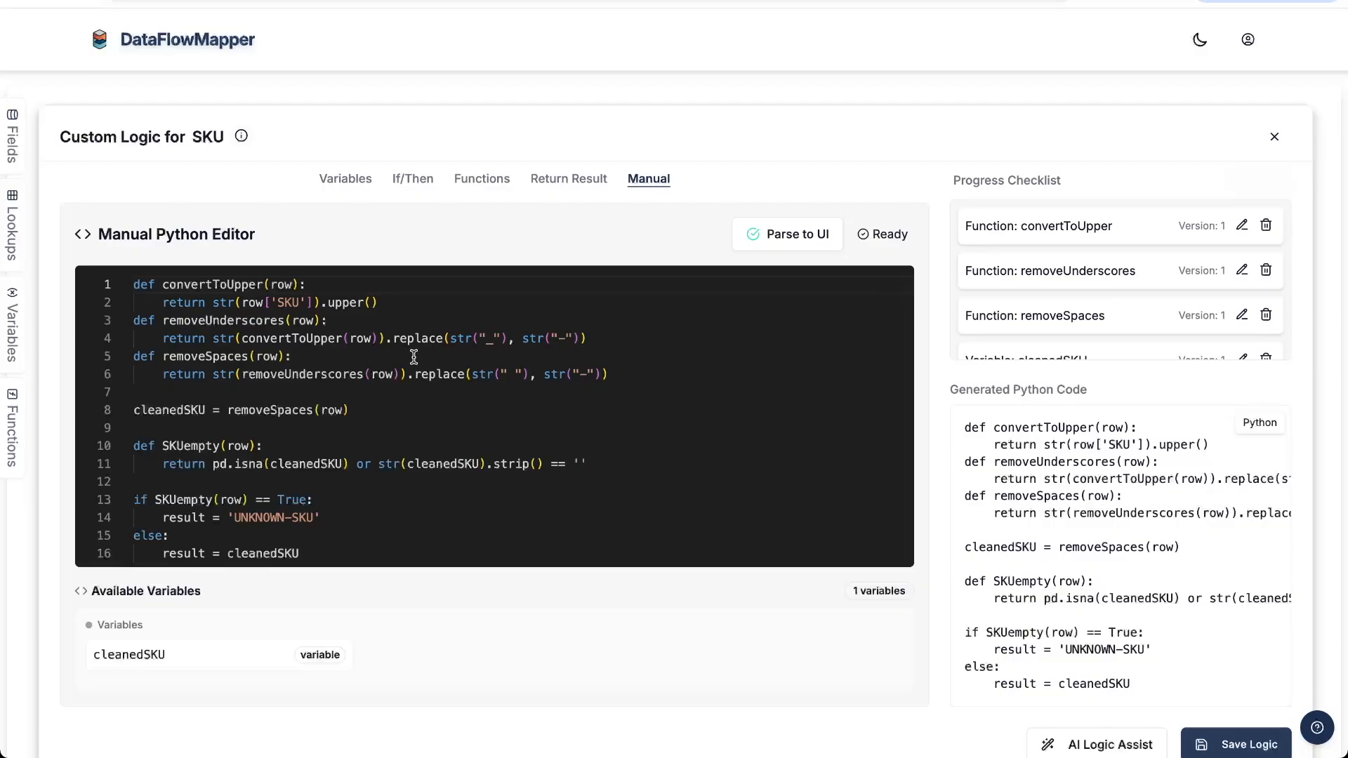
left_click_drag(609, 380, 120, 353)
key("ctrl+c")
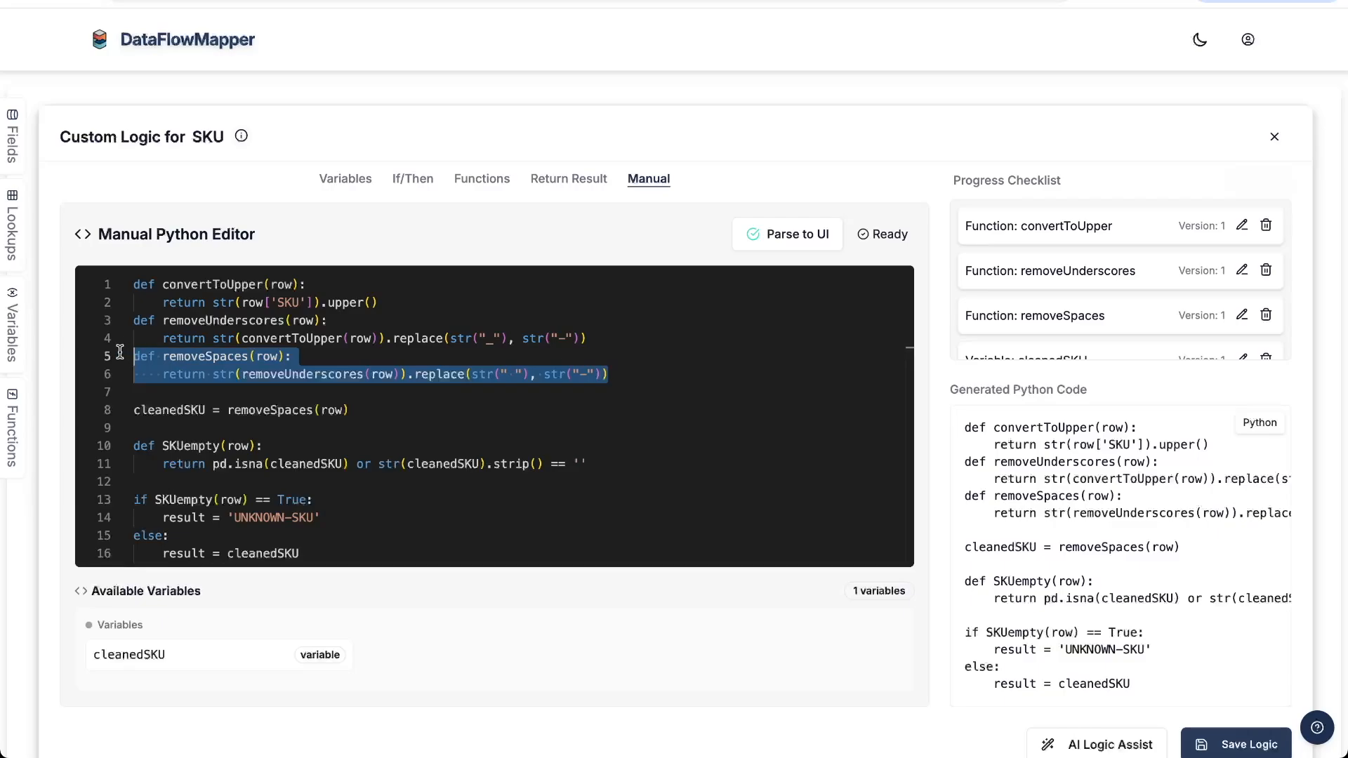
left_click(631, 380)
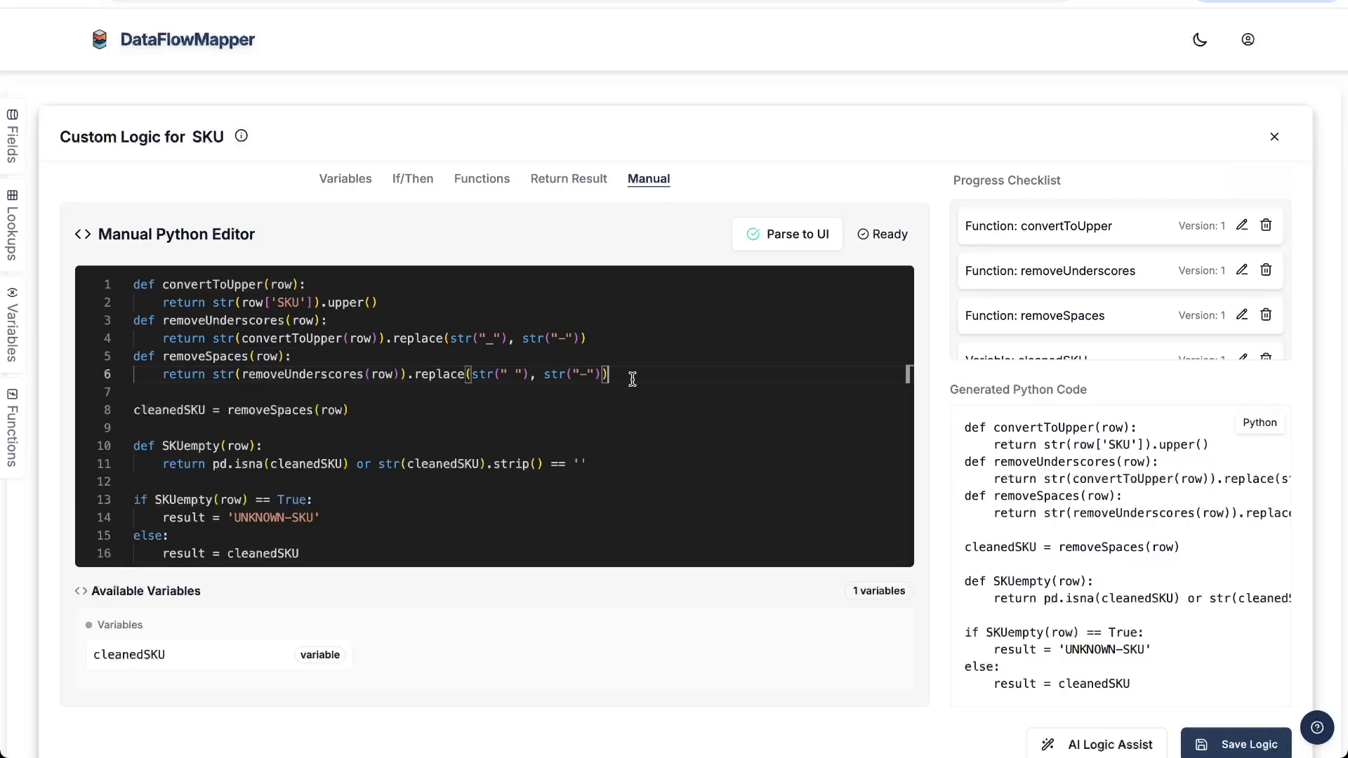
key("Return")
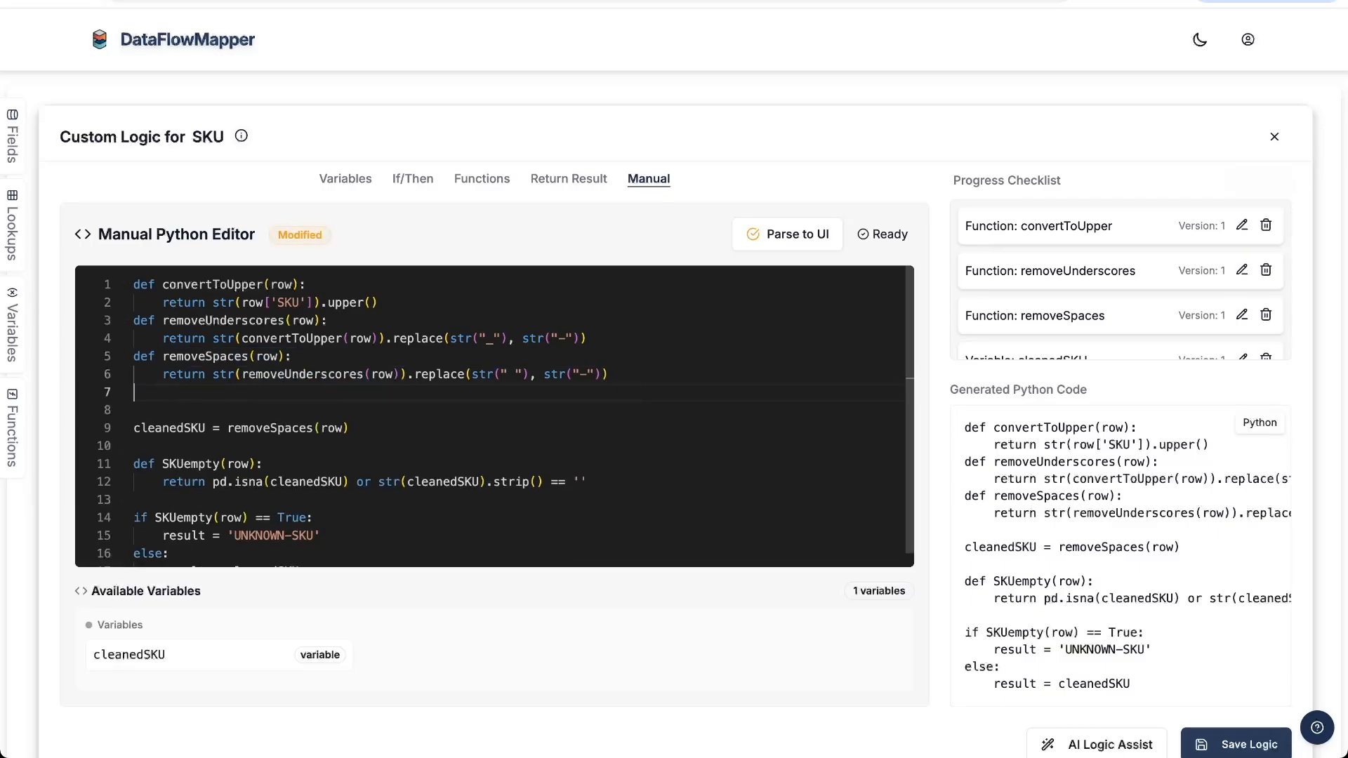
key("ctrl+v")
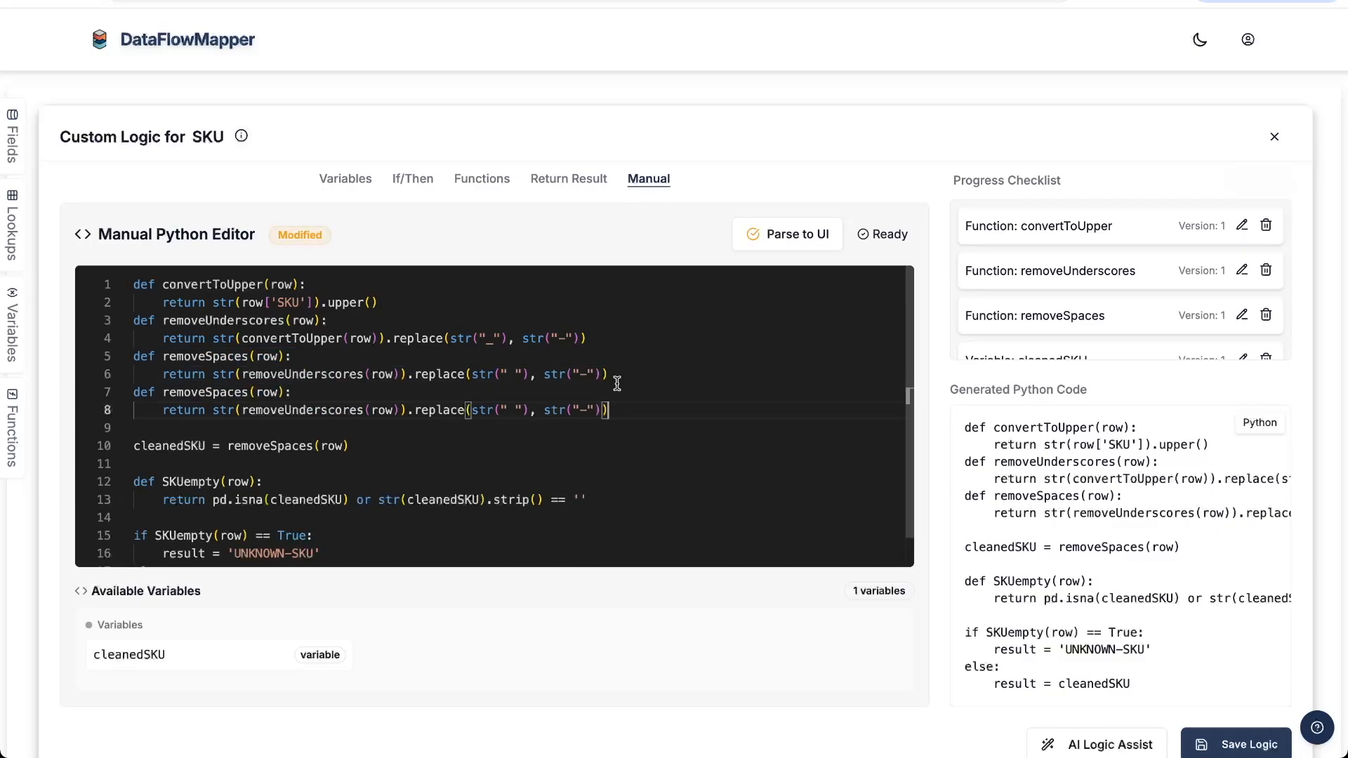
Rename the duplicated function as removeSlashes
left_click(206, 388)
key("Delete")
key("Delete")
key("Delete")
key("Delete")
key("Delete")
type("lashes")
Change the call inside removeSlashes so that it processes the removeSpaces result
left_click(327, 411)
left_click(362, 415)
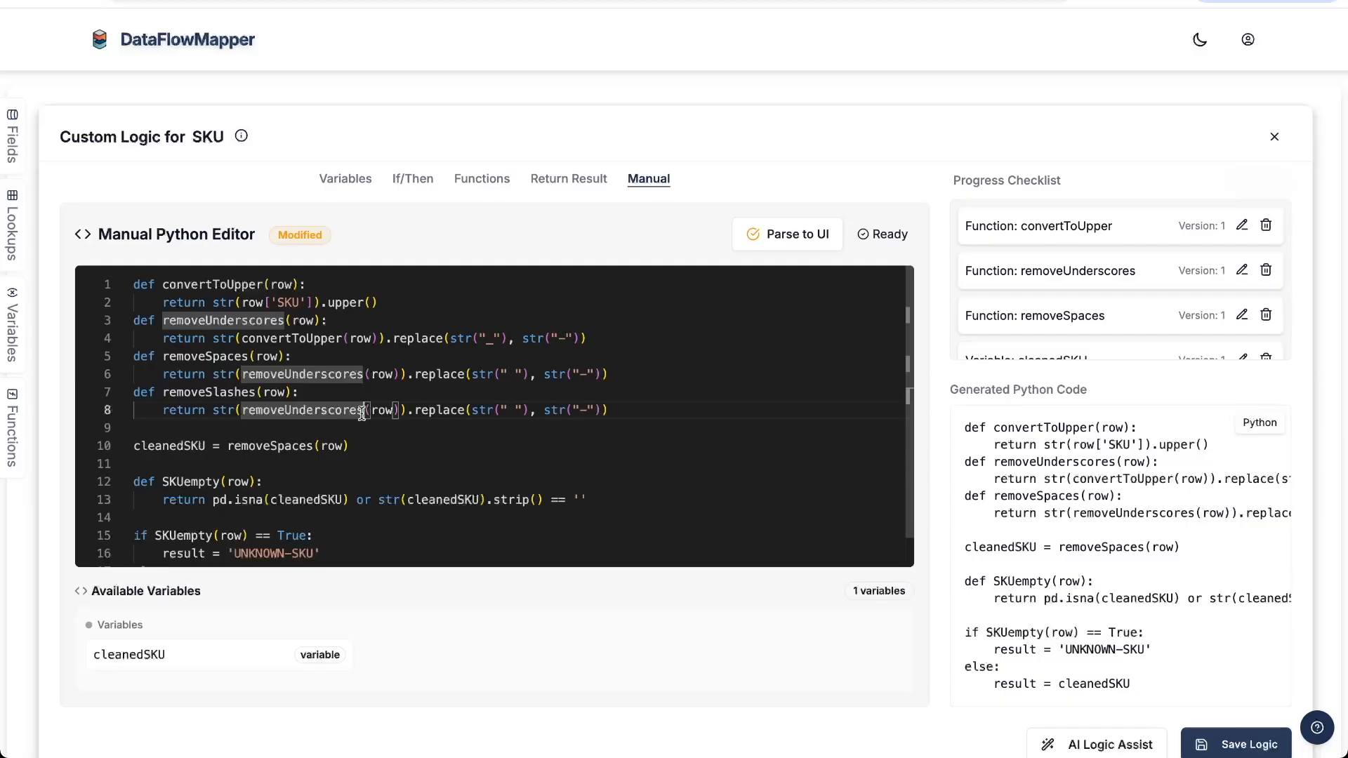
key("BackSpace")
key("BackSpace")
key("BackSpace")
key("BackSpace")
key("BackSpace")
key("BackSpace")
key("BackSpace")
key("BackSpace")
key("BackSpace")
key("BackSpace")
key("BackSpace")
type("Spaces")
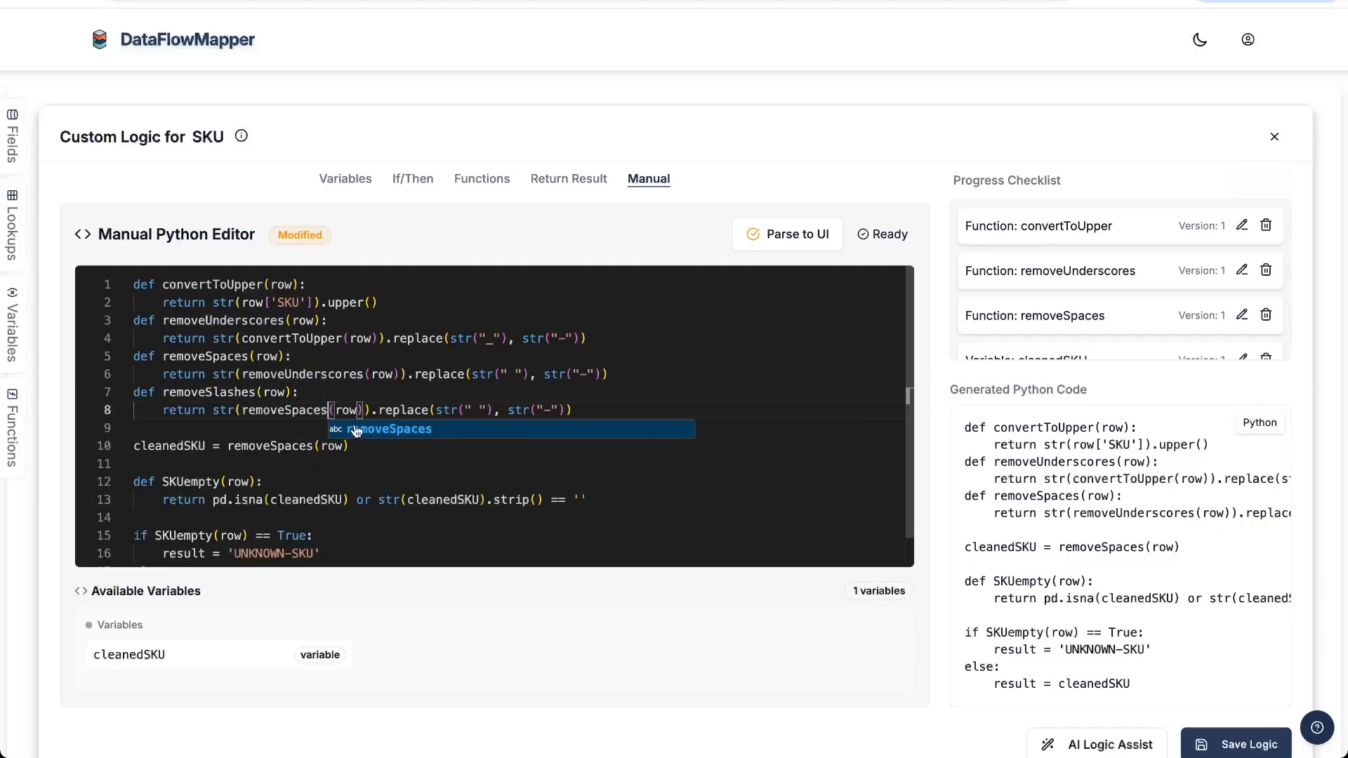
Change the cleanedSKU assignment to call removeSlashes(row)
left_click(292, 446)
left_click(312, 446)
key("BackSpace")
key("BackSpace")
key("BackSpace")
key("BackSpace")
key("BackSpace")
key("BackSpace")
type("Slash")
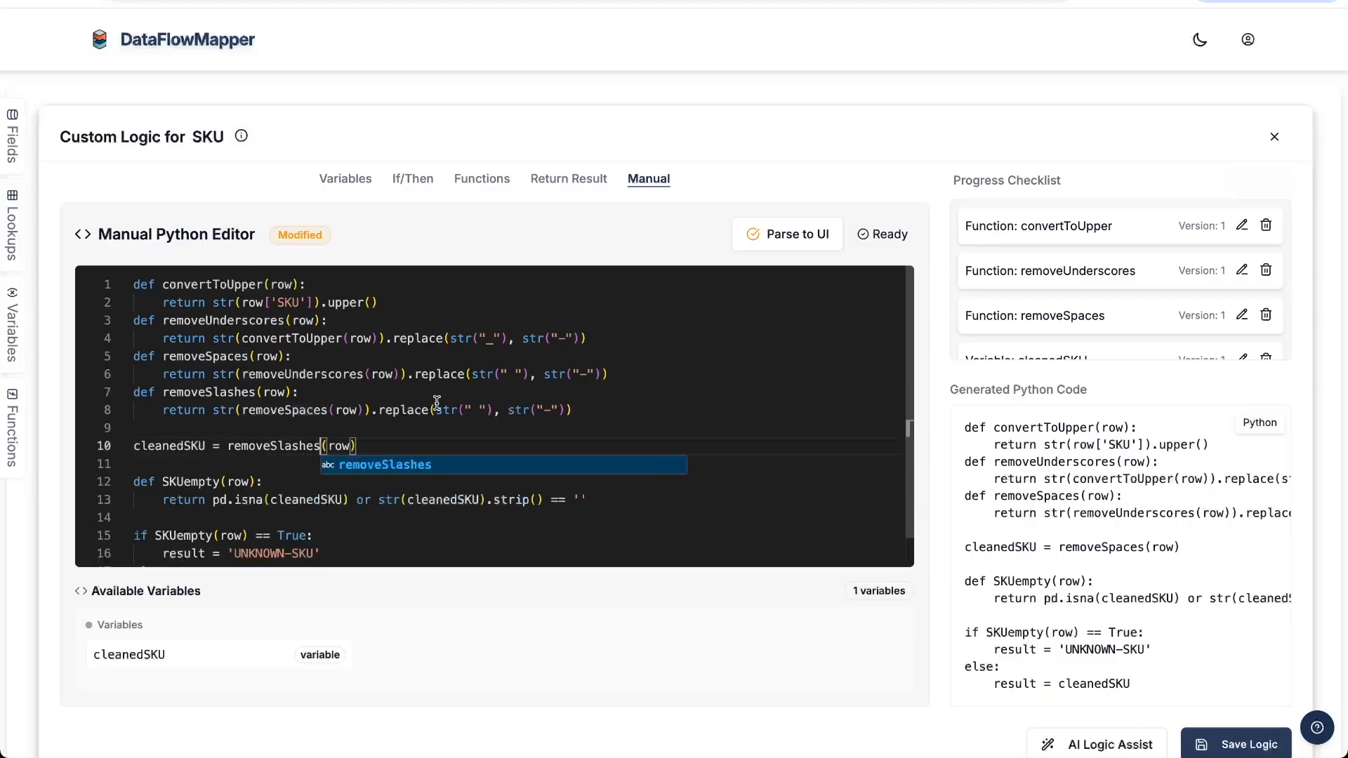
key("Return")
Set the text that removeSlashes replaces to "/"
left_click(479, 409)
key("BackSpace")
type("/")
left_click(537, 445)
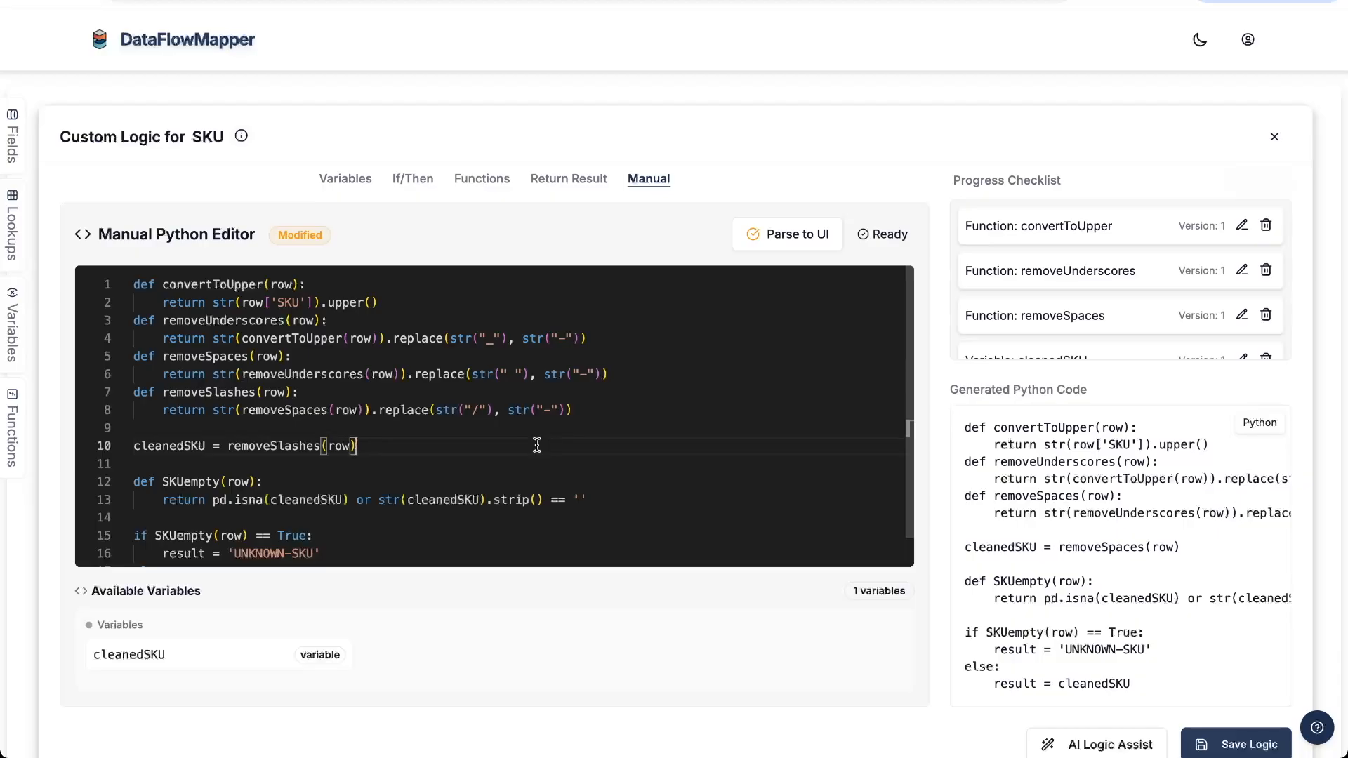
Check the edited Python code and parse it to the UI
scroll(492, 445, "down", 1)
scroll(492, 445, "up", 1)
scroll(492, 445, "down", 1)
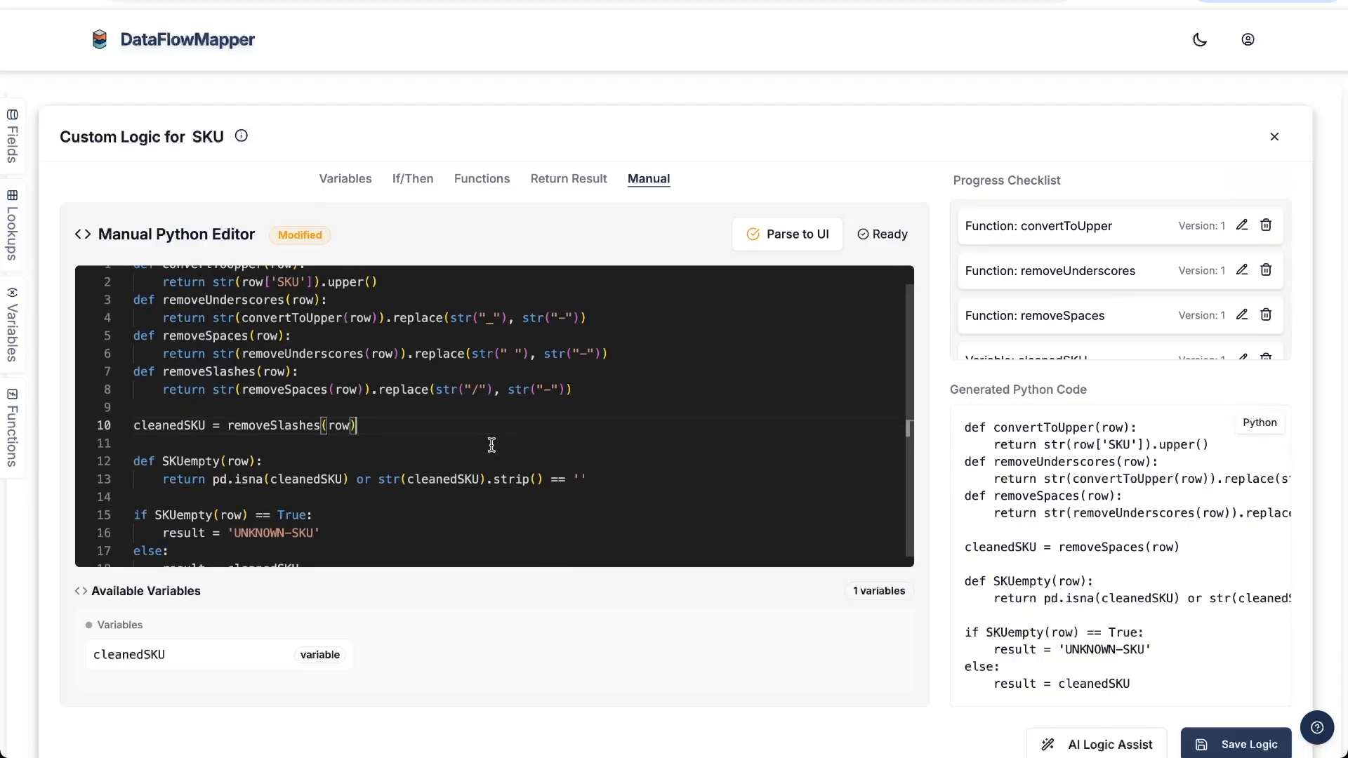
scroll(491, 445, "up", 1)
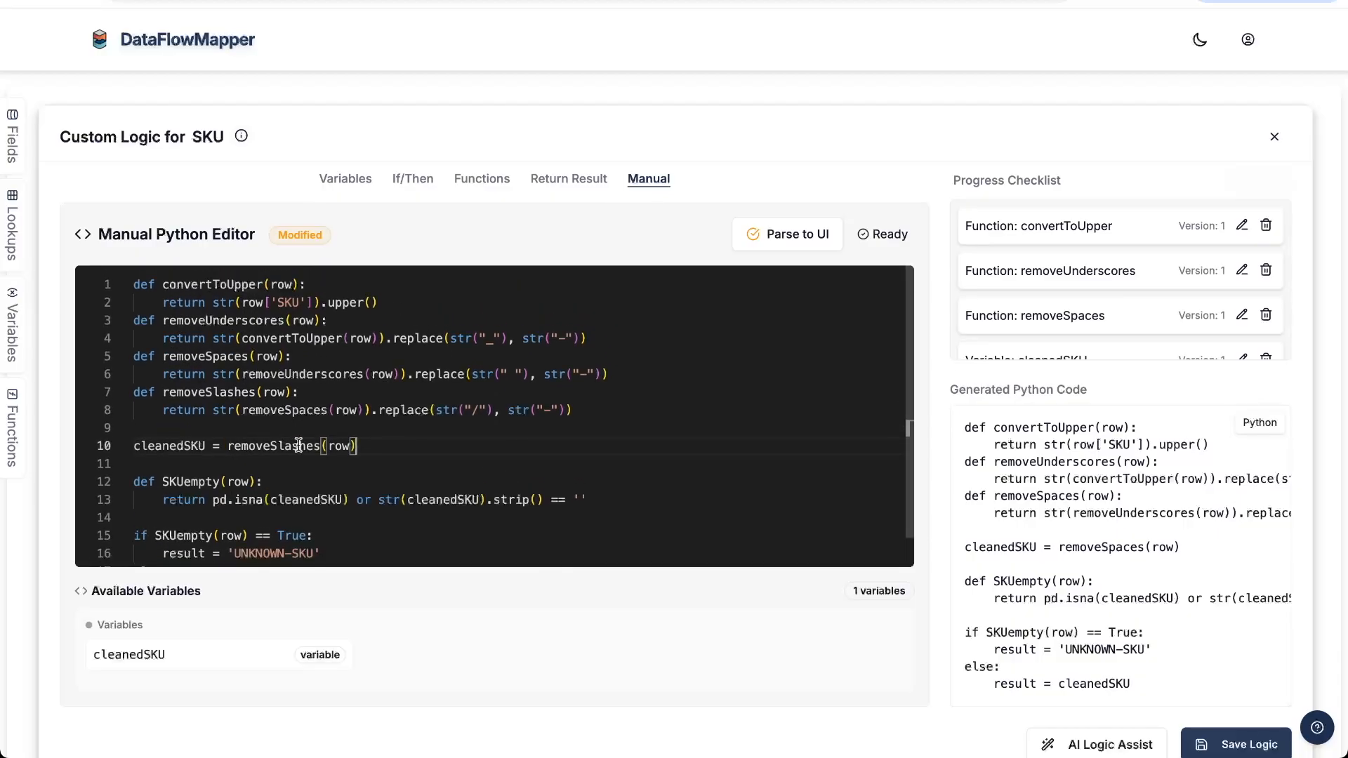
left_click(779, 233)
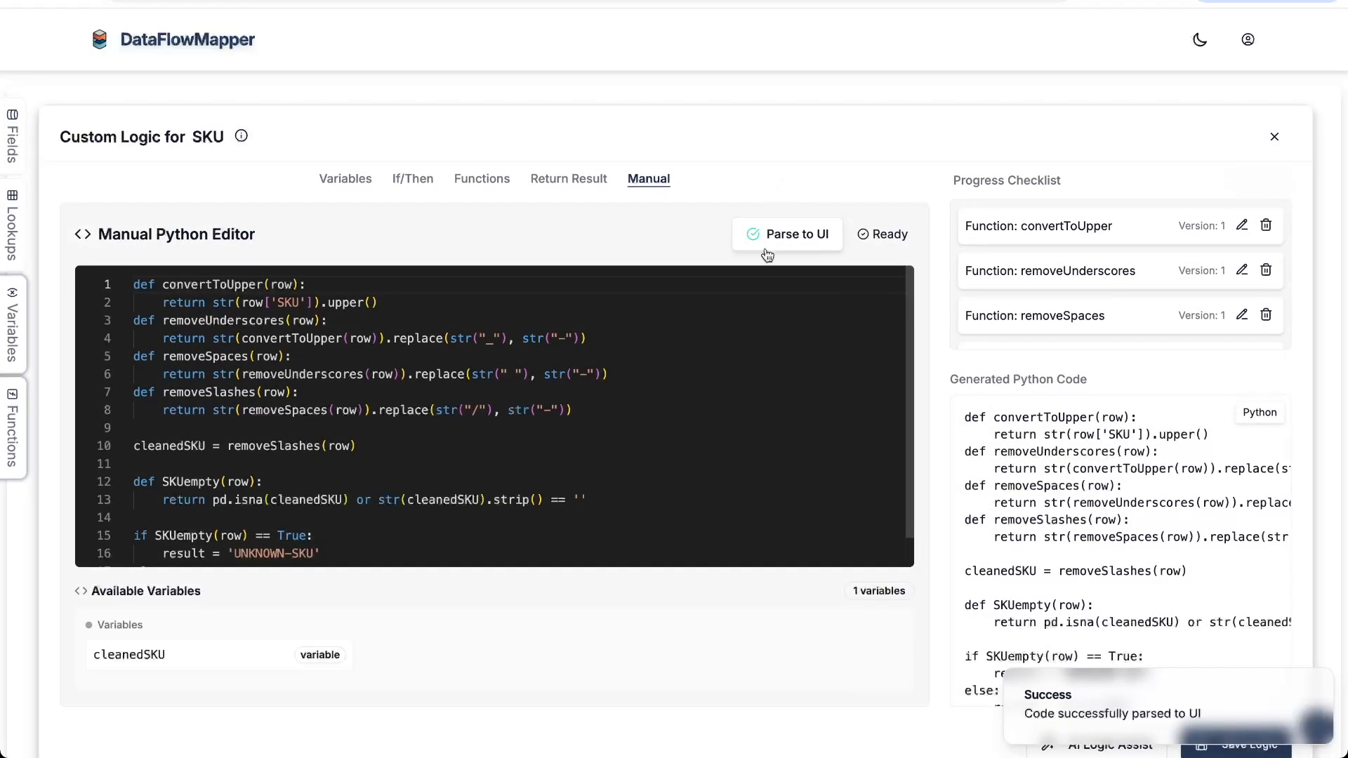
Open the parsed removeSlashes function from the progress checklist, examine its REPLACE parameters, and close it without changes
scroll(744, 384, "down", 1)
scroll(744, 384, "up", 1)
scroll(1053, 316, "down", 2)
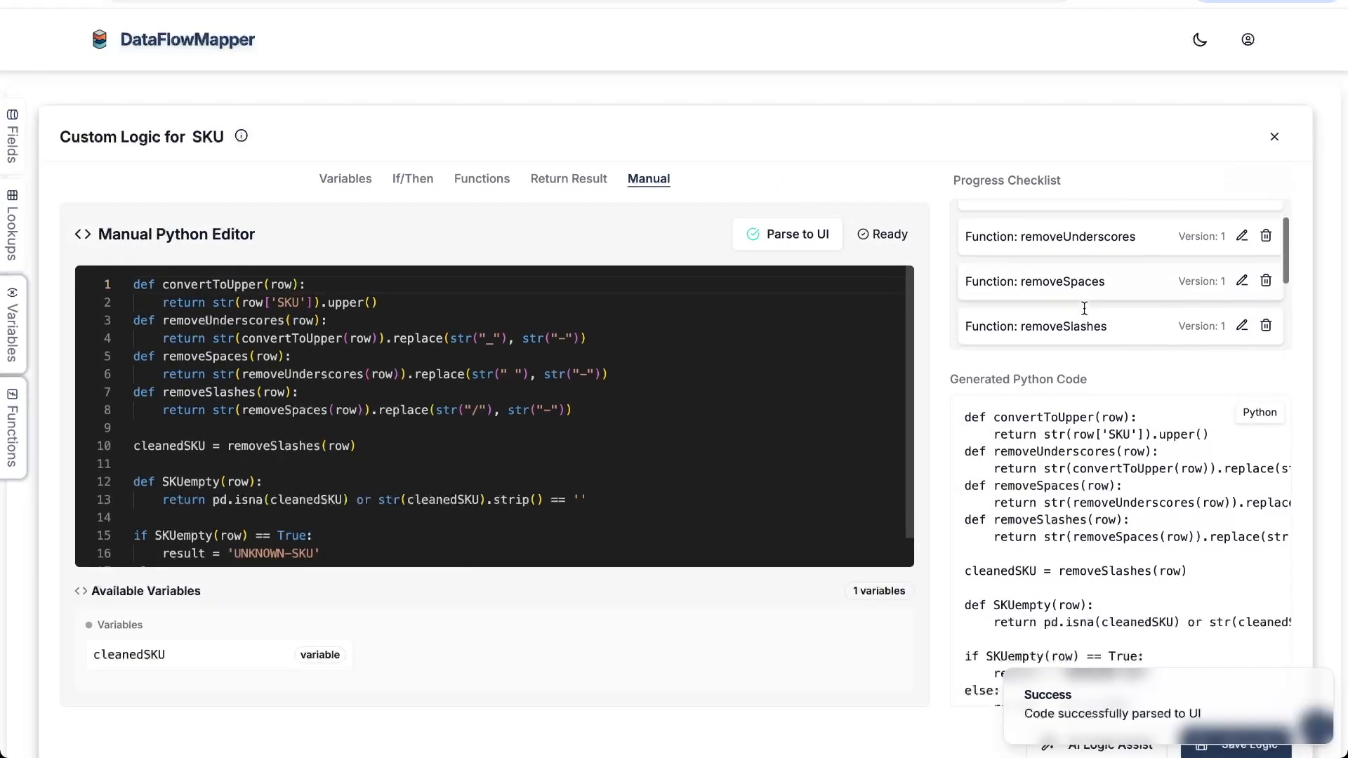
left_click_drag(1081, 303, 1012, 298)
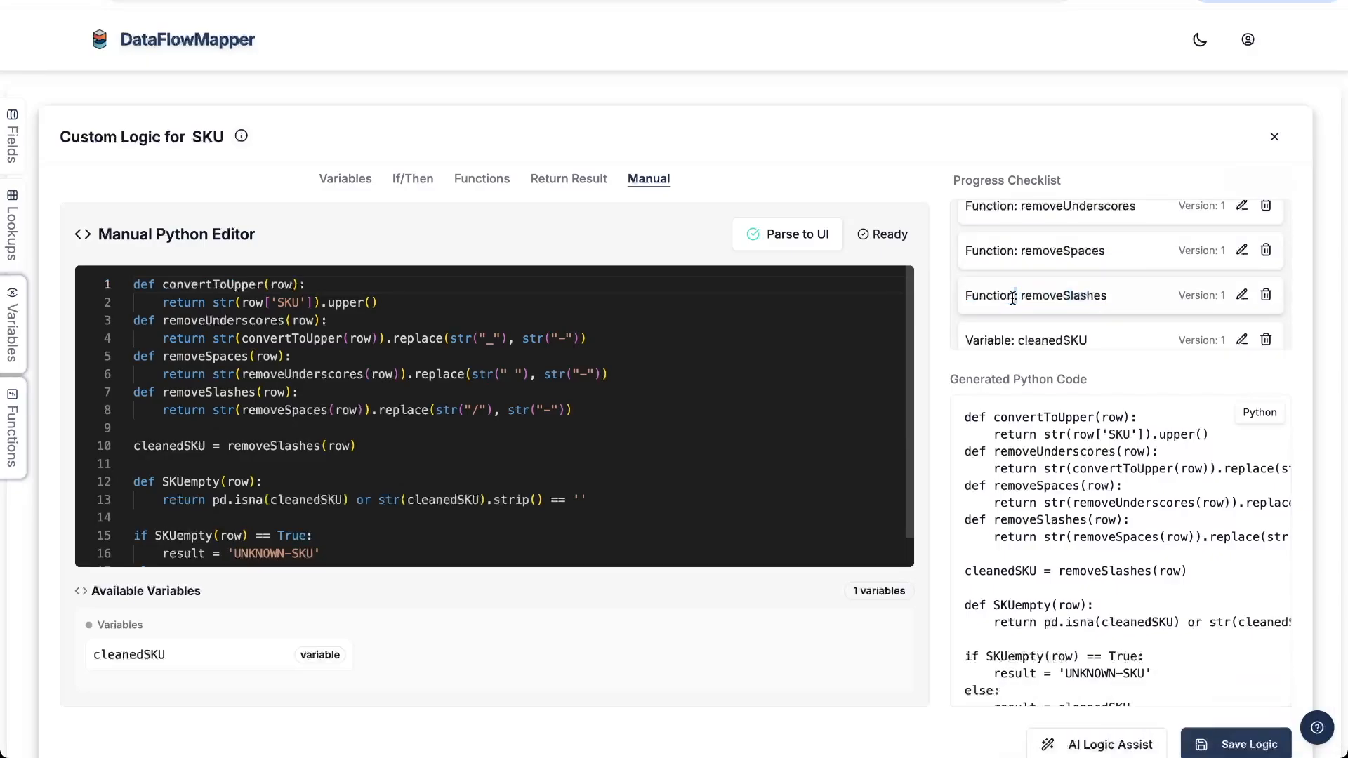
scroll(1055, 540, "down", 1)
scroll(1056, 540, "up", 1)
scroll(1072, 519, "down", 1)
left_click(1242, 296)
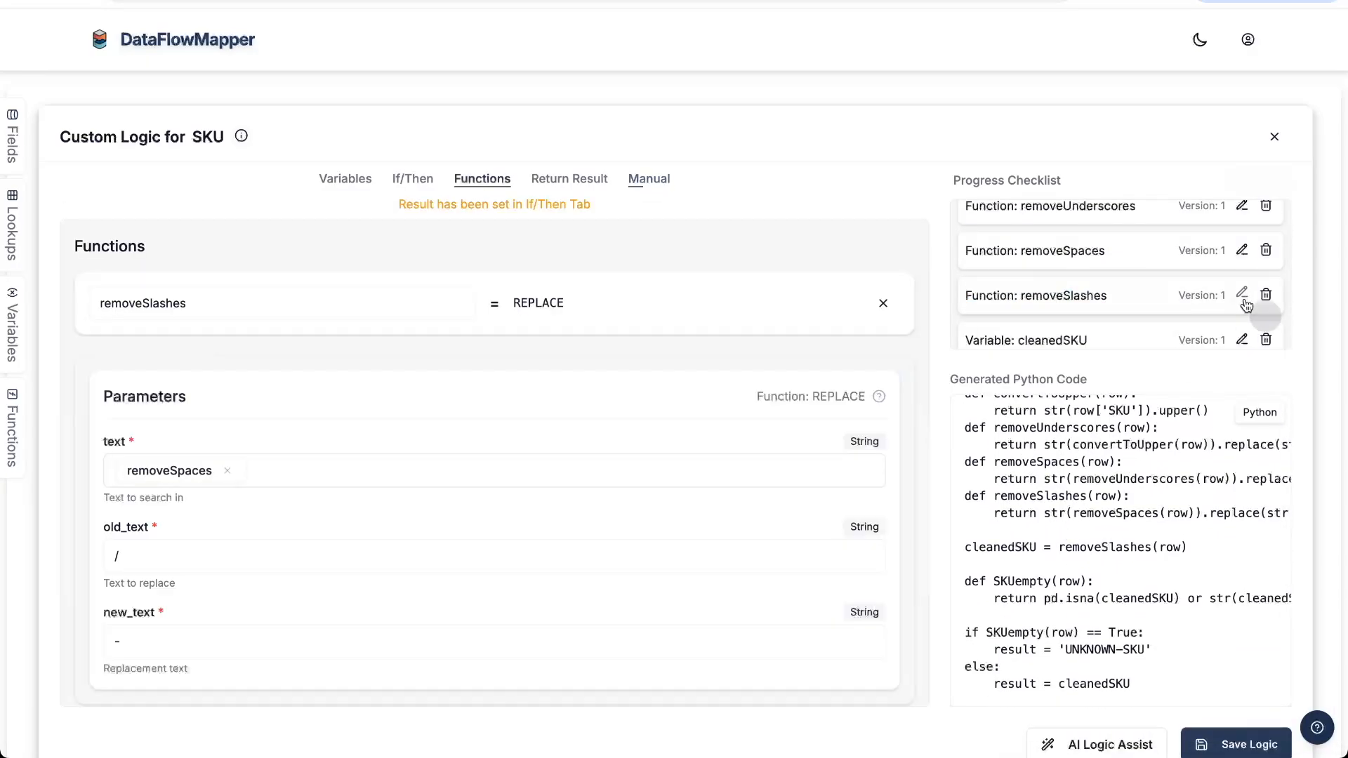
scroll(655, 449, "down", 2)
left_click(734, 673)
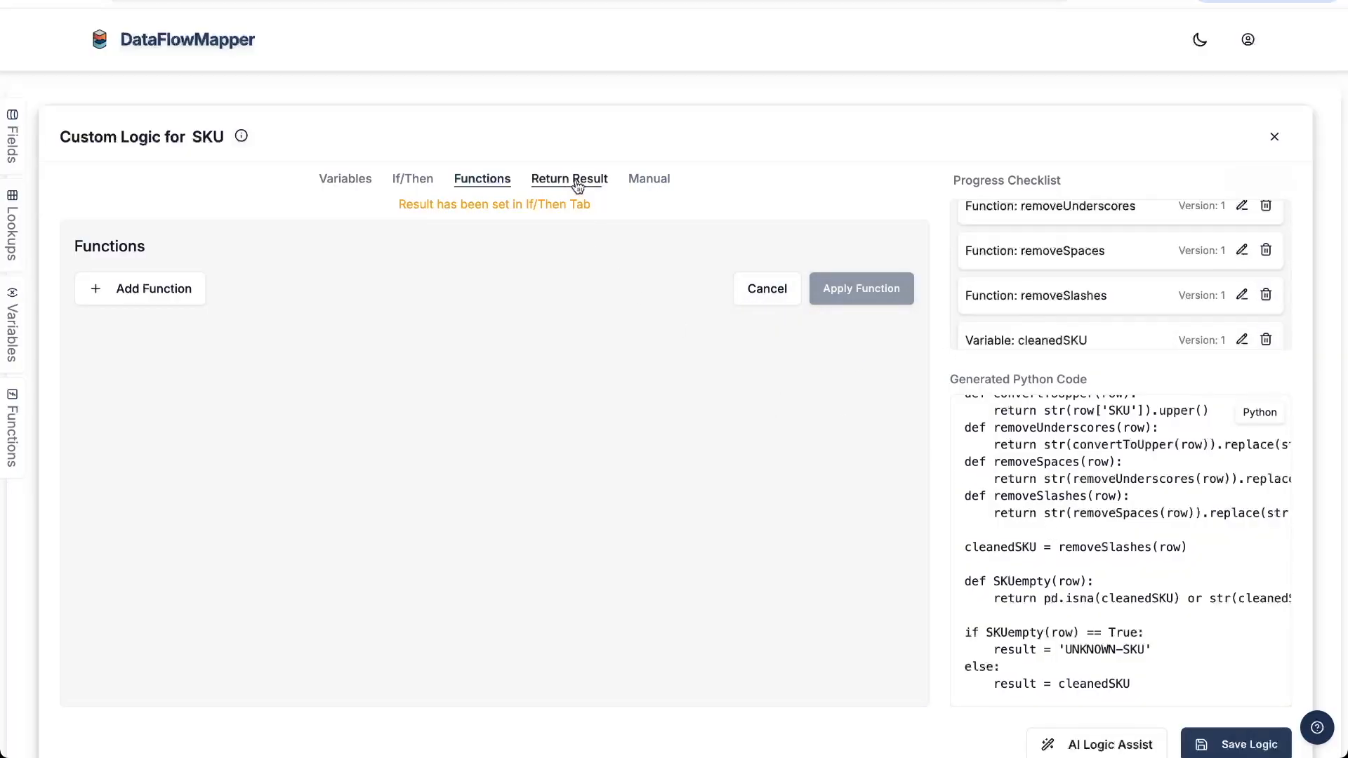
Review the complete Python code for the SKU field and save its custom logic
left_click(642, 179)
scroll(815, 448, "down", 1)
scroll(815, 448, "up", 1)
scroll(816, 448, "down", 1)
scroll(1041, 560, "down", 2)
scroll(1041, 558, "up", 1)
scroll(1041, 558, "up", 2)
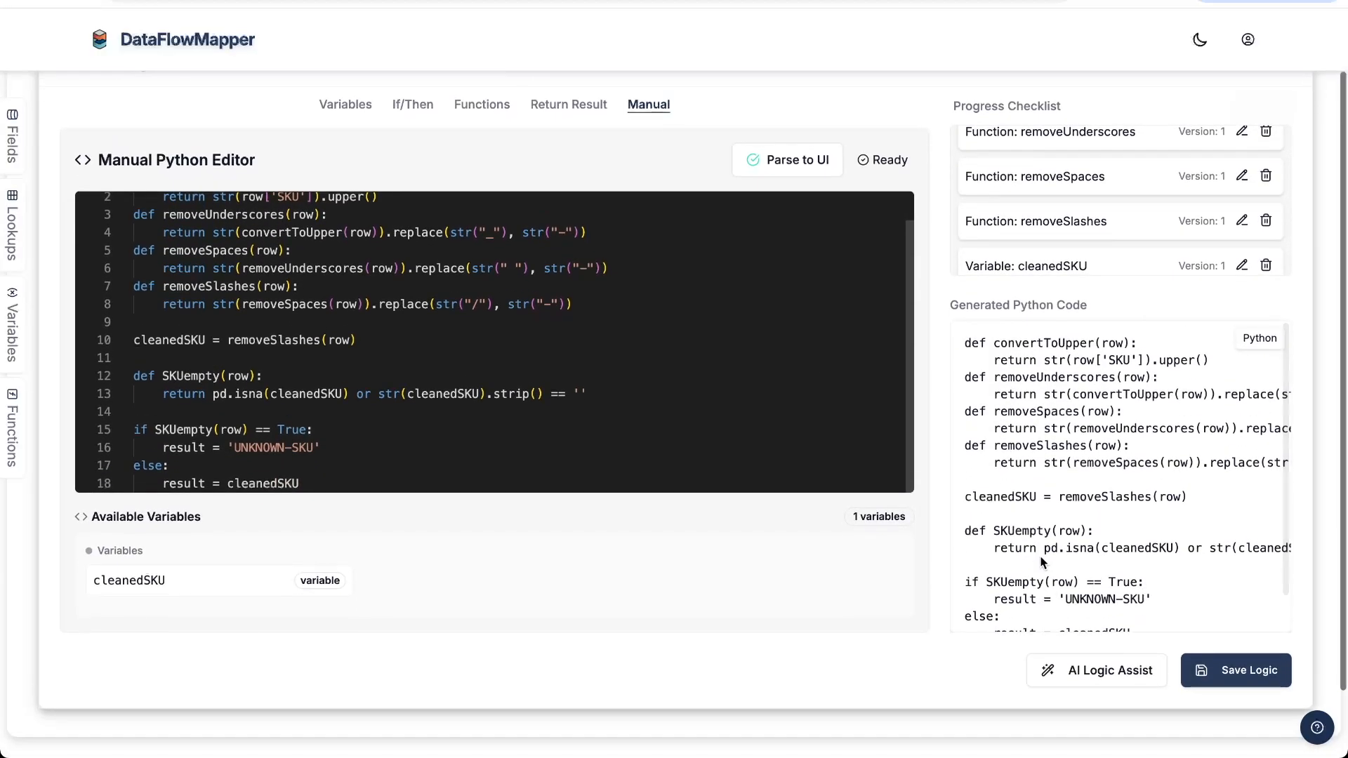
scroll(1050, 586, "down", 1)
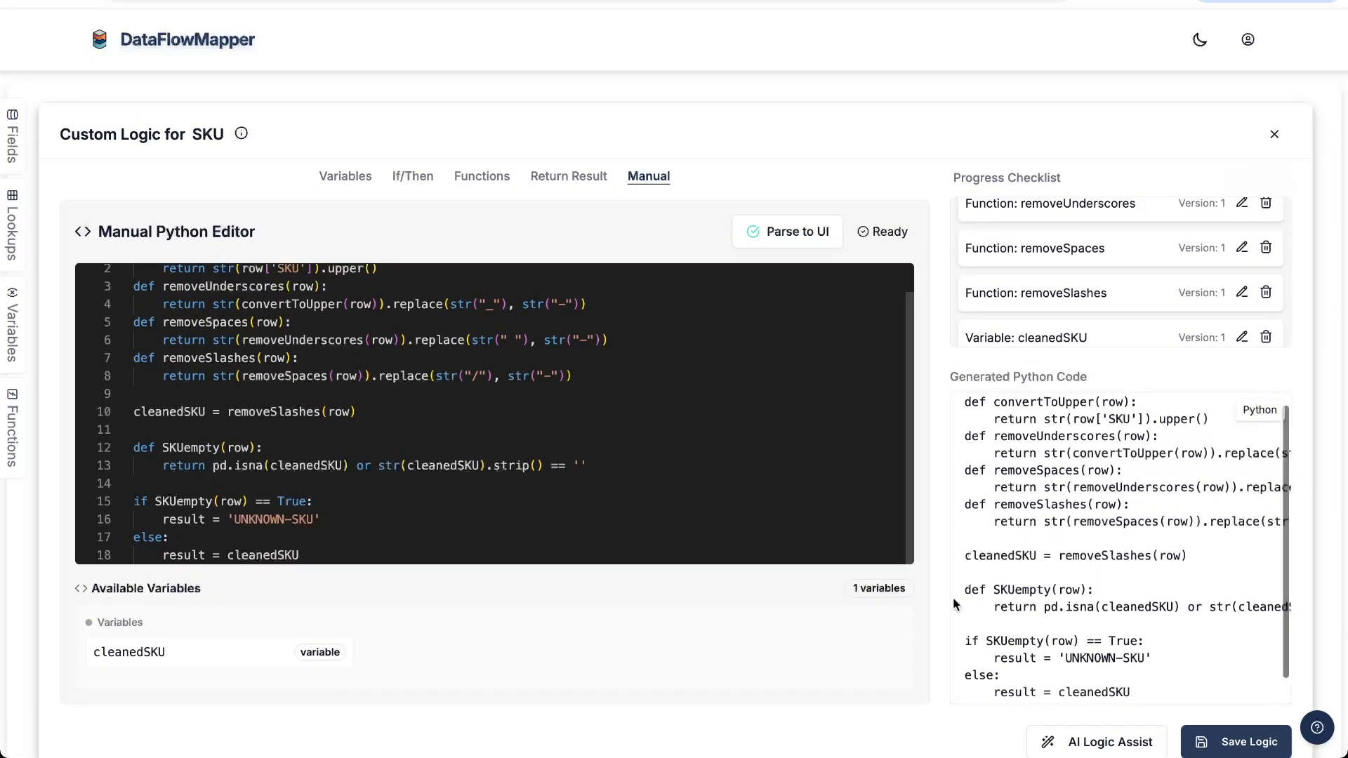
scroll(934, 603, "down", 1)
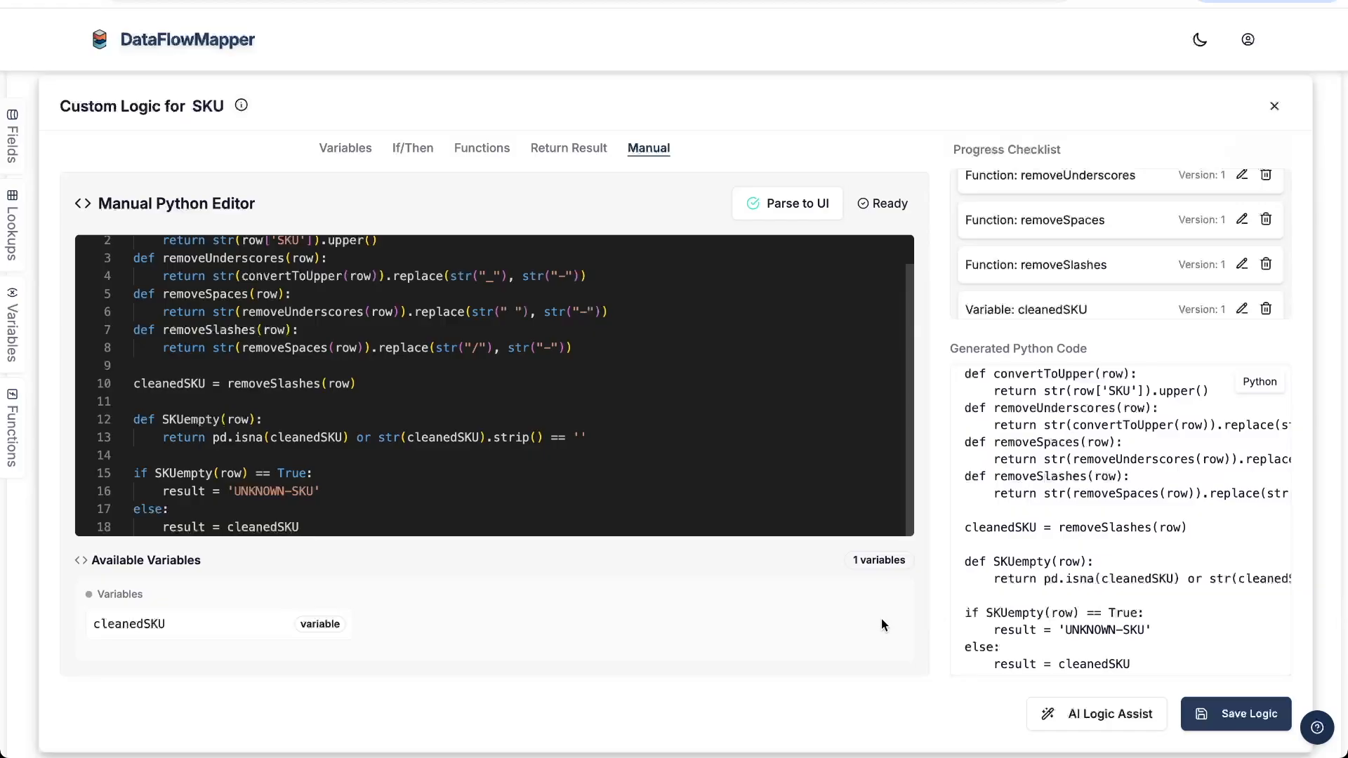
scroll(882, 618, "up", 1)
scroll(882, 618, "down", 1)
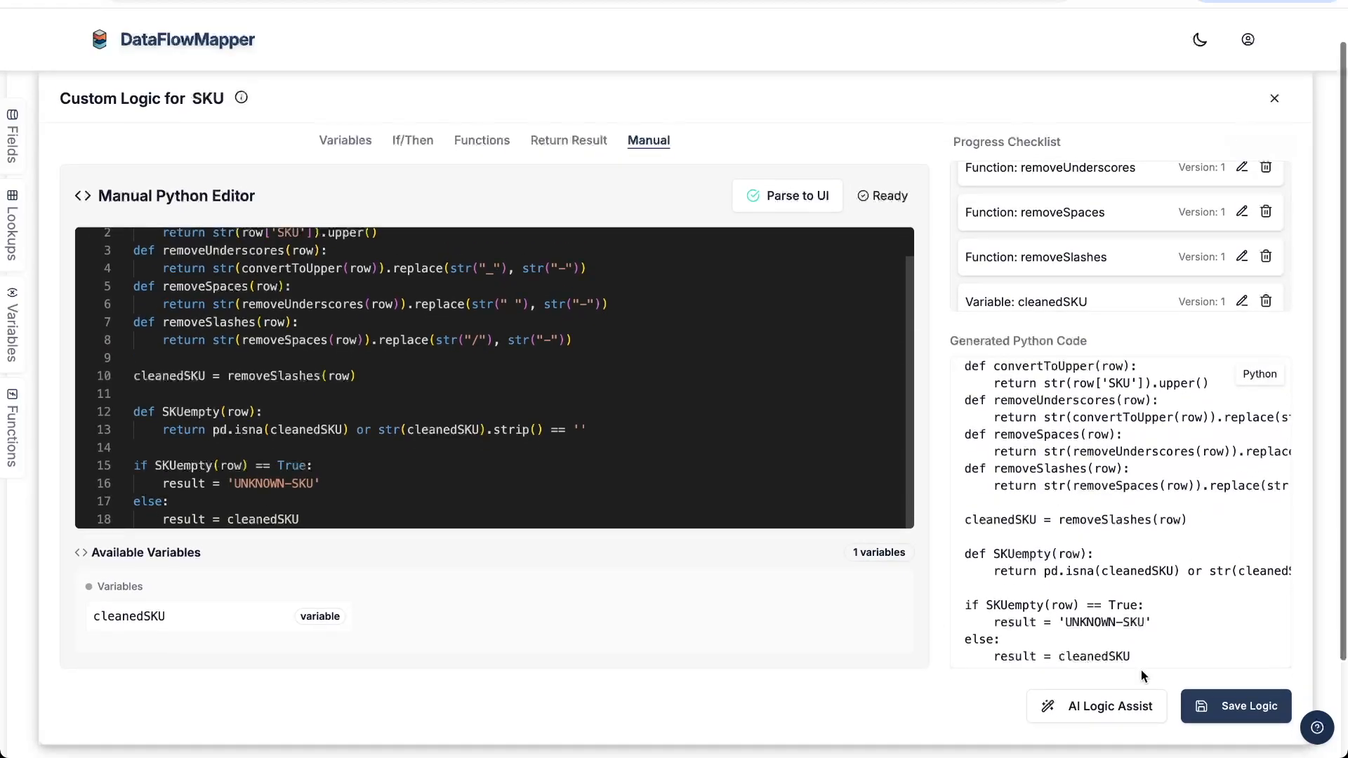
left_click(1234, 705)
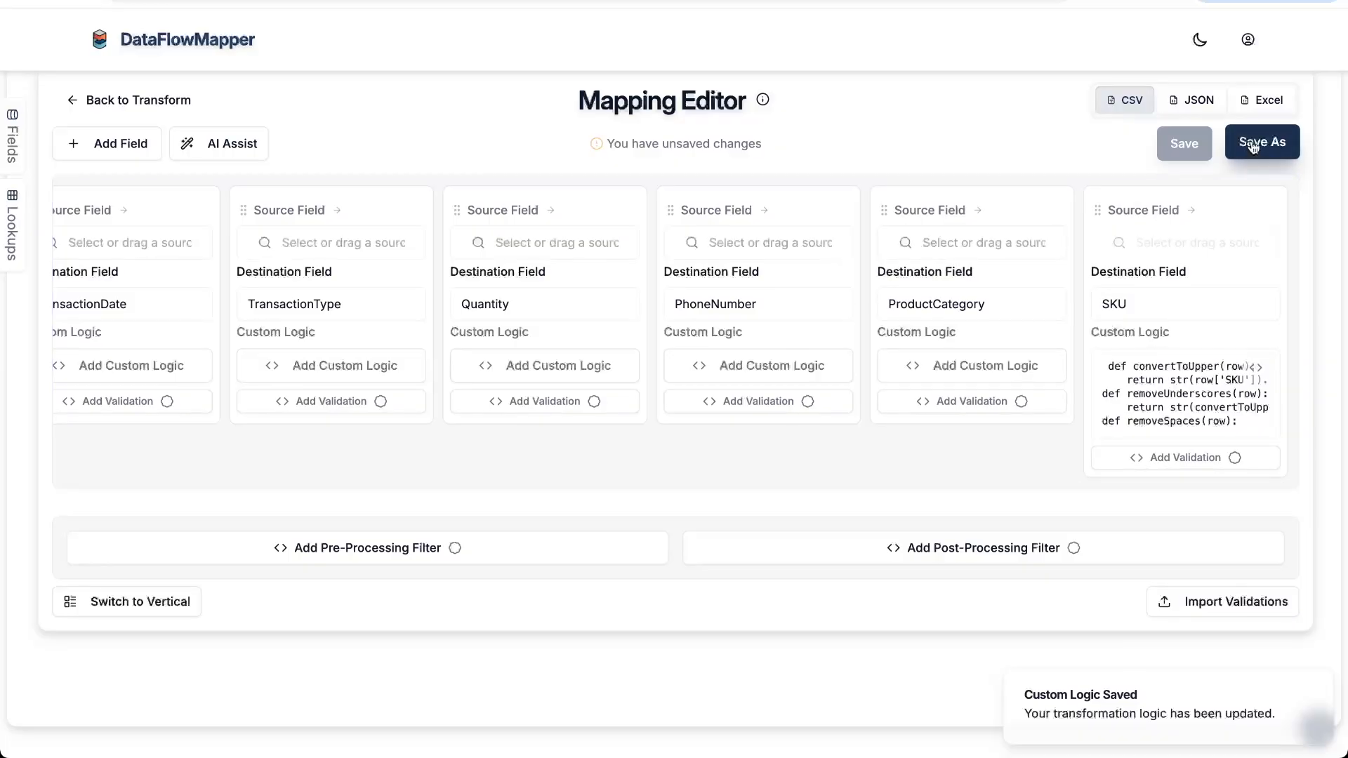
Start AI Complete Mapping for all destination fields except SKU and proceed to the mapping requirements entry
scroll(1007, 307, "left", 2)
scroll(1007, 307, "left", 10)
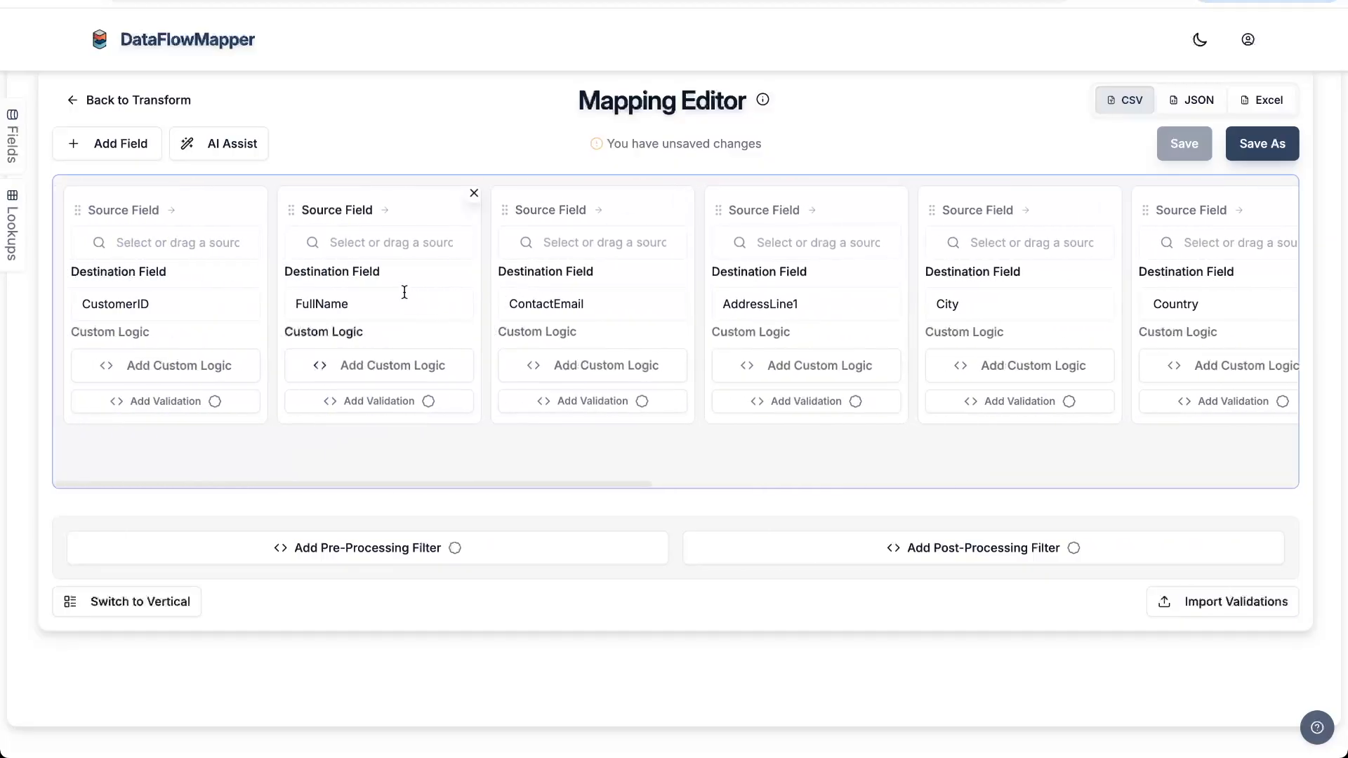
left_click(239, 144)
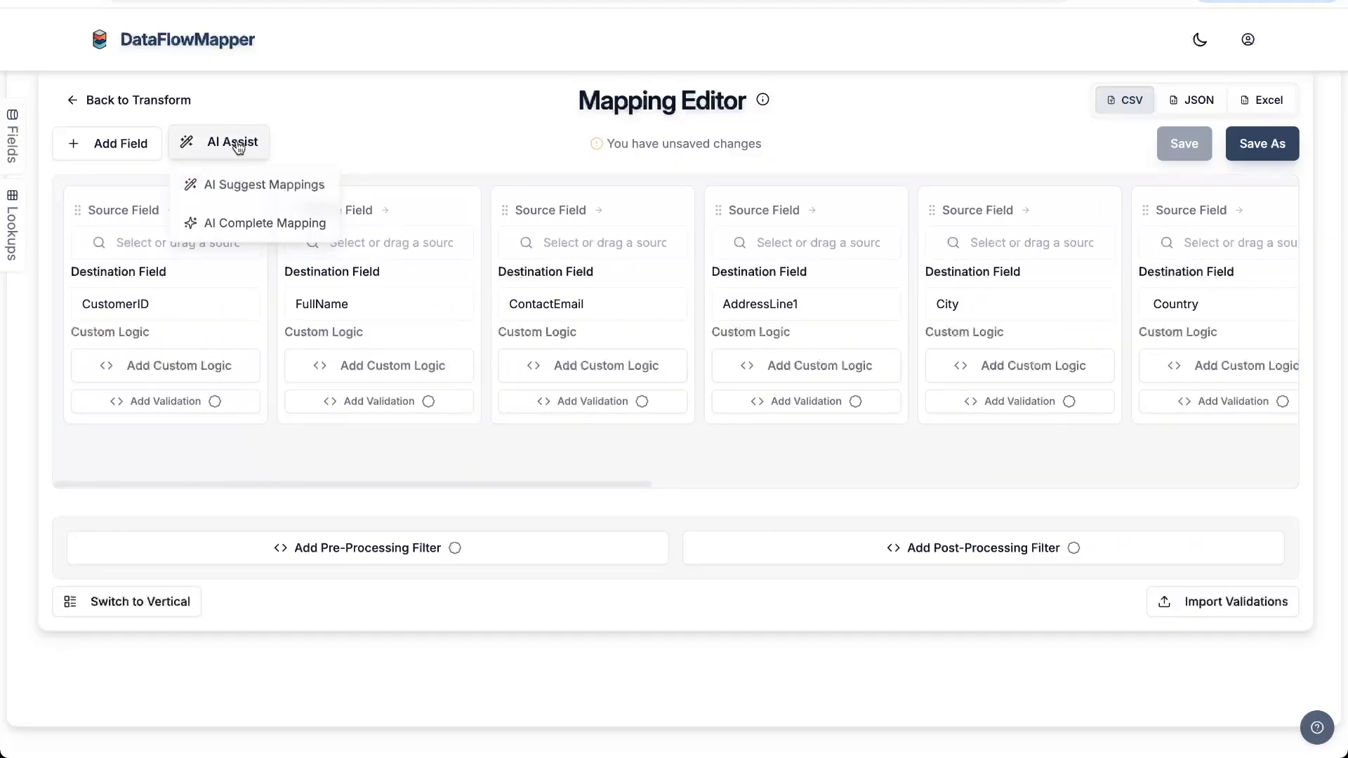
left_click(262, 223)
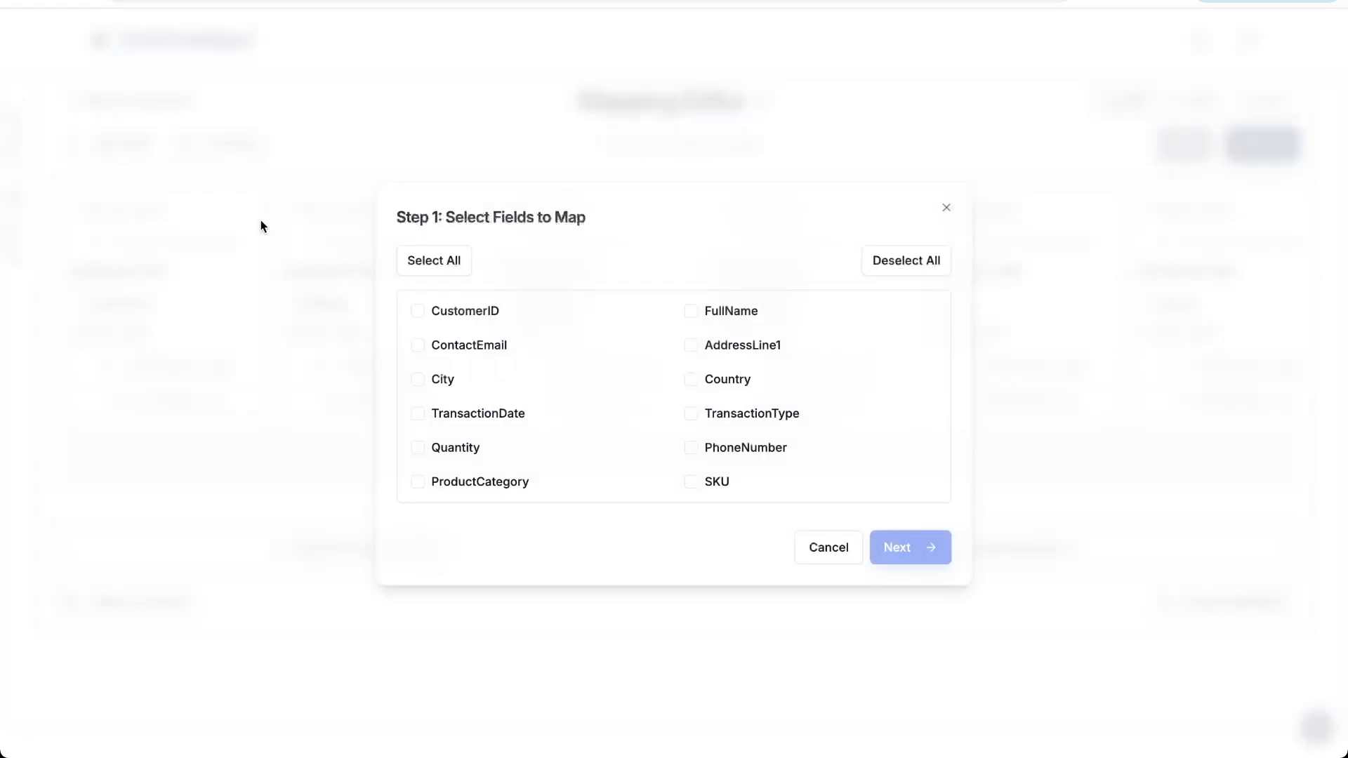
left_click(435, 258)
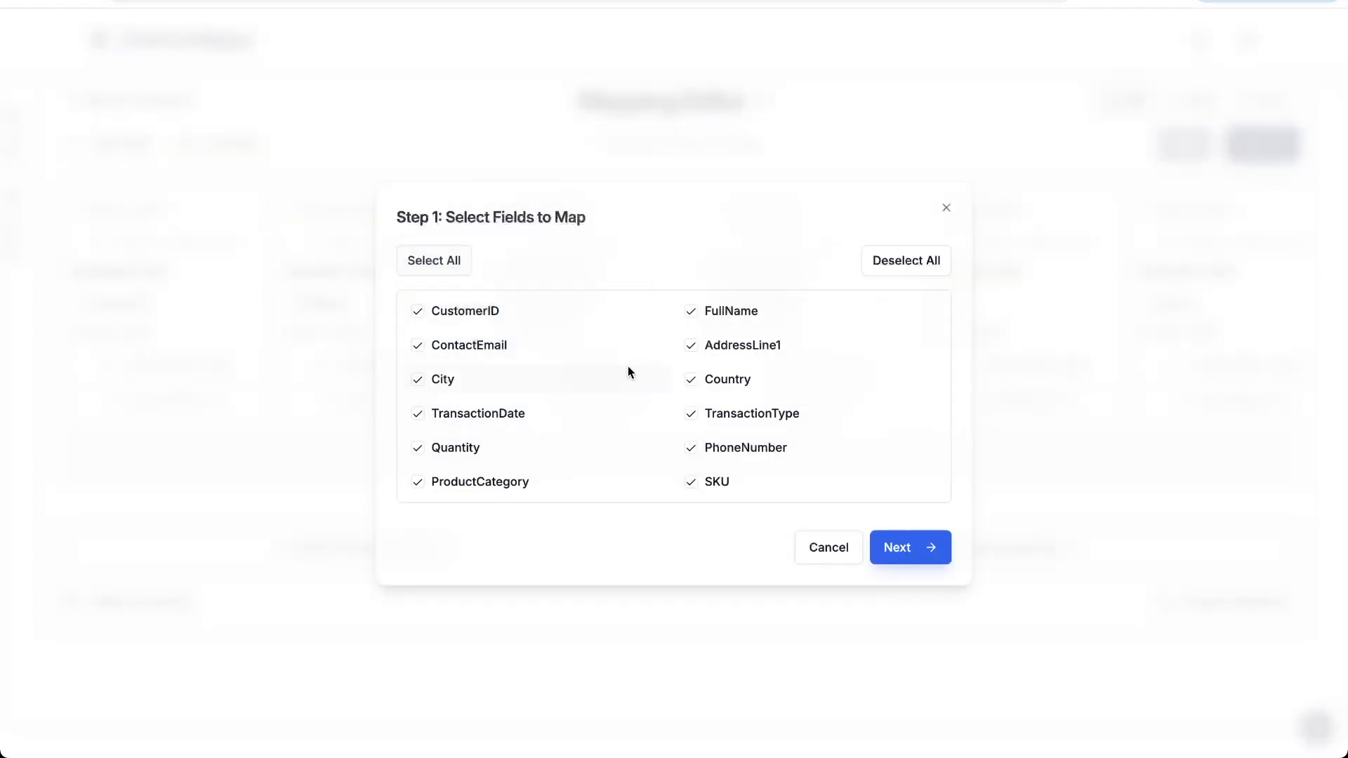
left_click(692, 484)
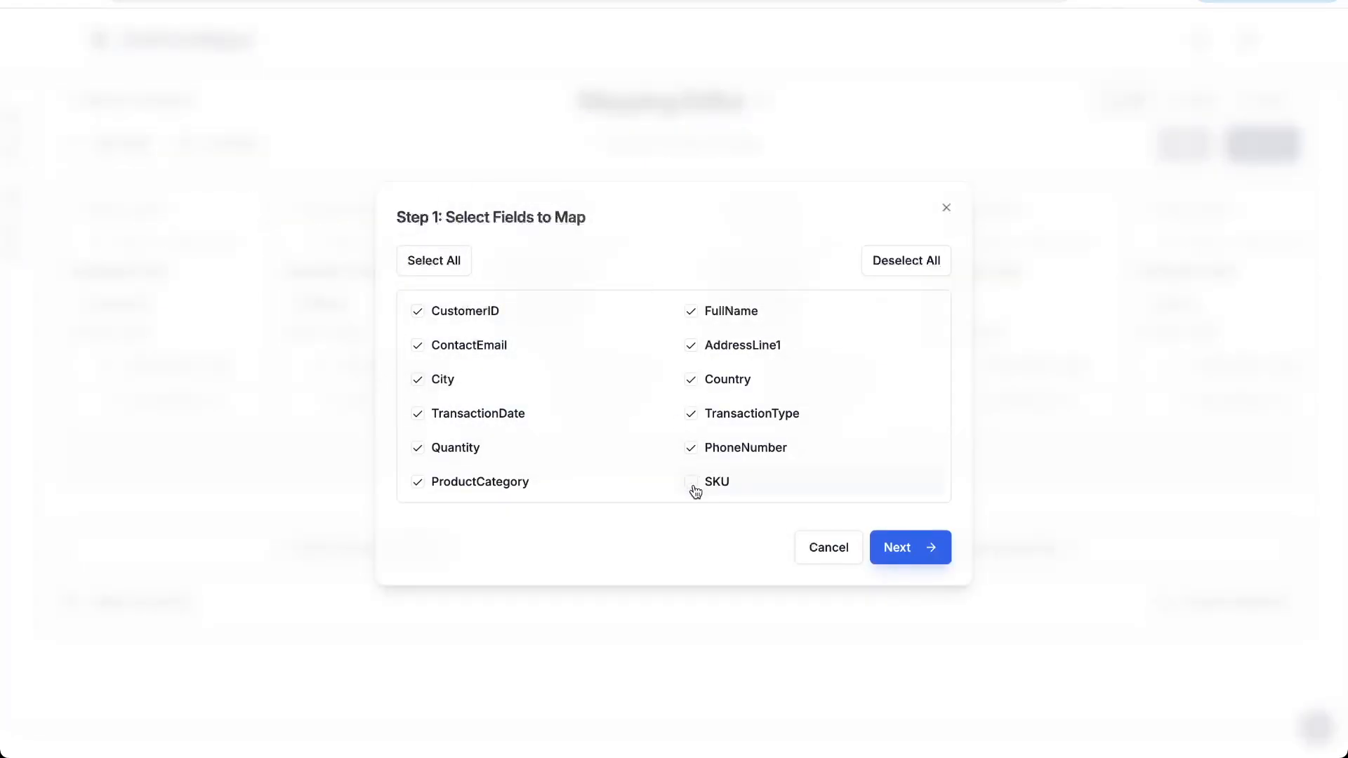
left_click(907, 548)
left_click(718, 353)
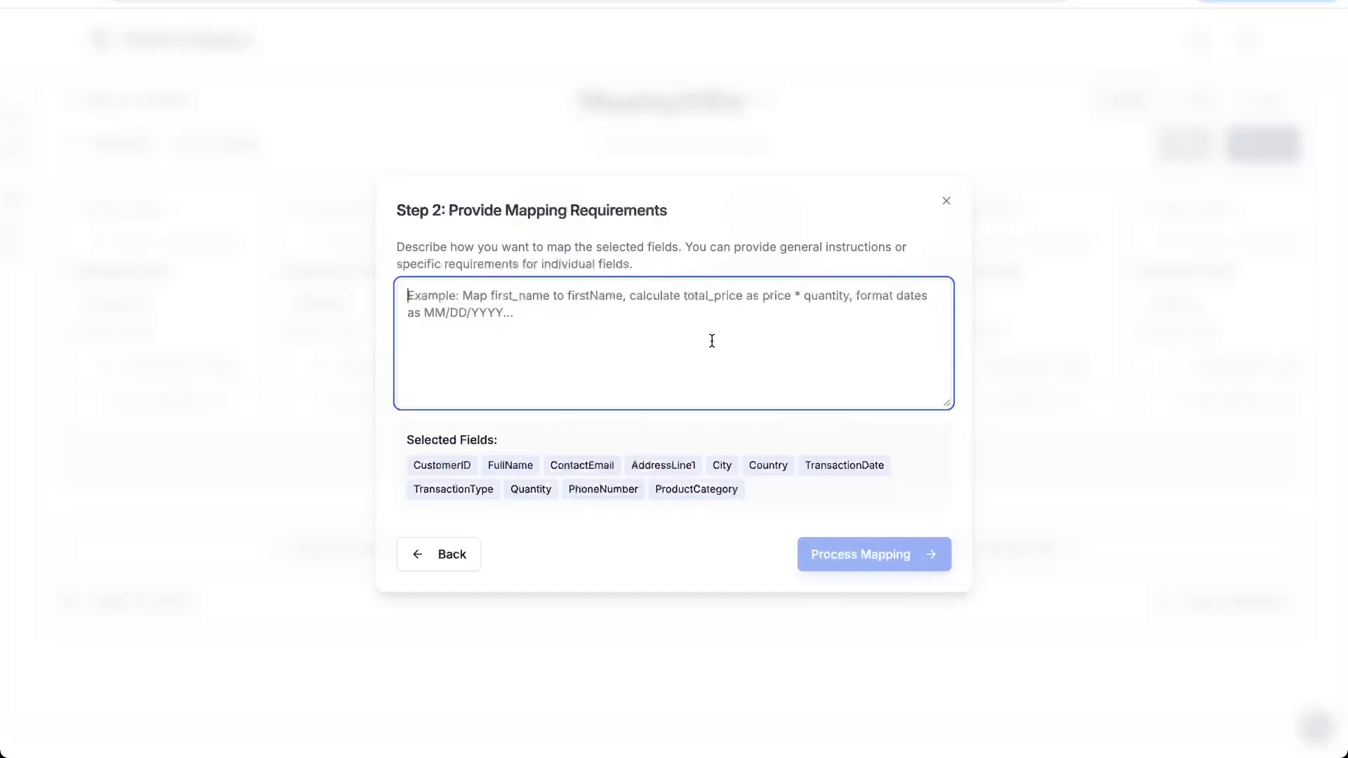
Request mapping the fields based on field name similarity, with full name as a concatenation starting with FirstName, and process the mapping
type("Map")
type(" my fields based on field n")
key("BackSpace")
type("field name similarity. Make full name a concatenation of FirstName")
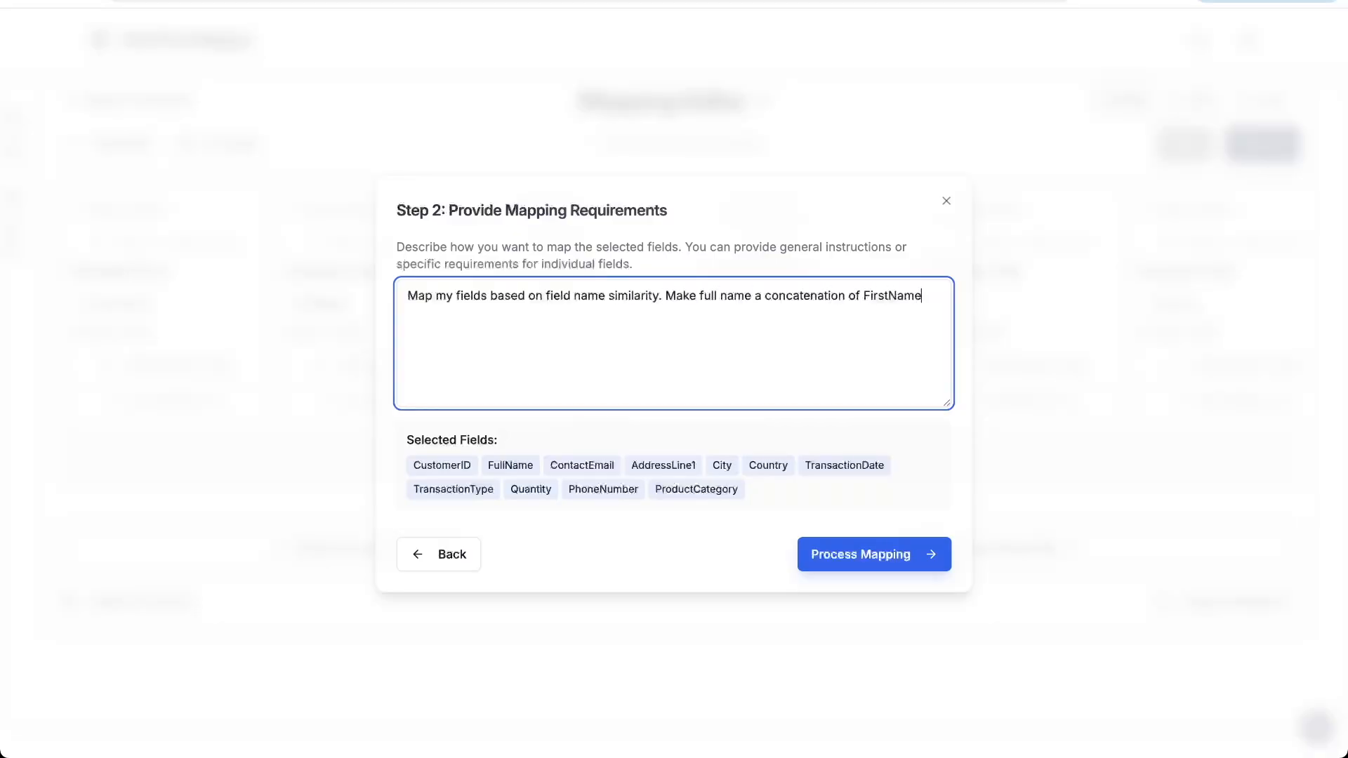
key("BackSpace")
left_click(812, 381)
left_click(851, 554)
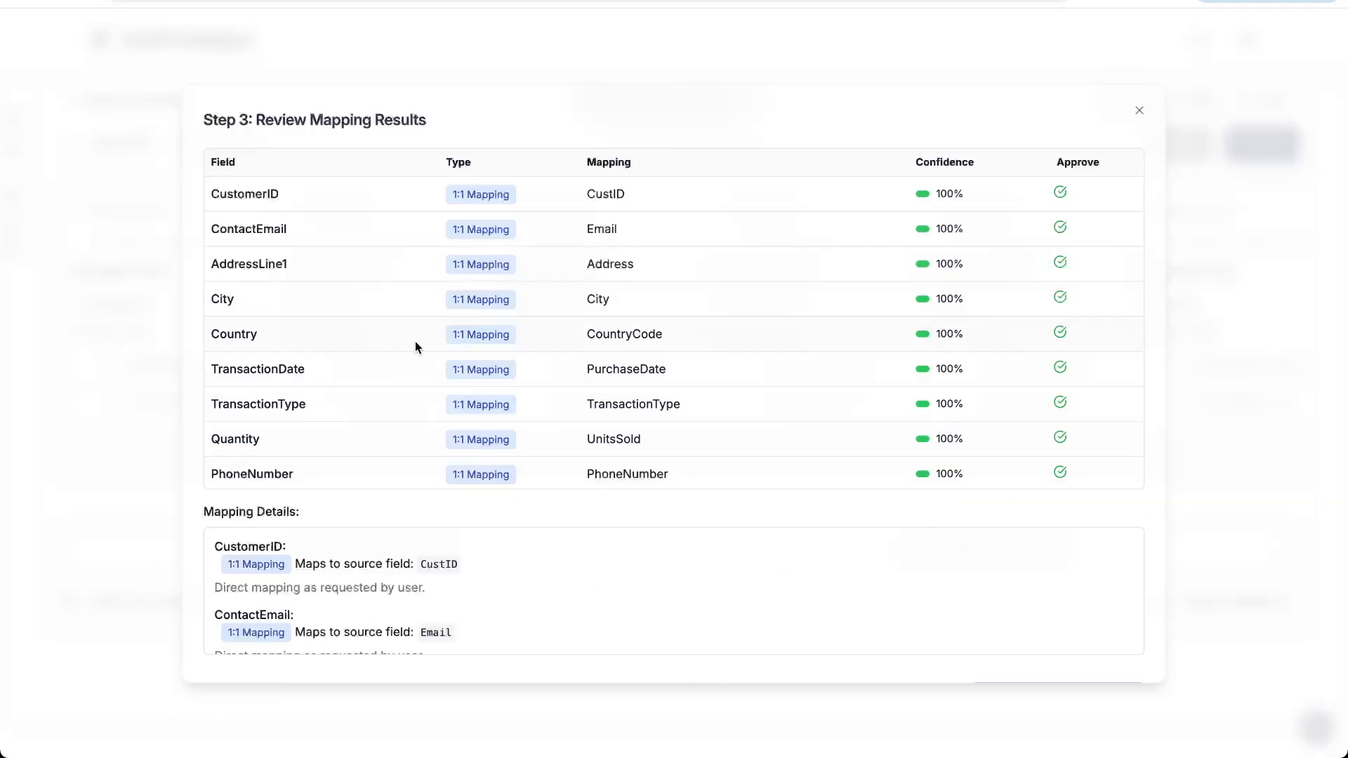
Review the suggested field mappings and their details, and apply the selected mappings
scroll(415, 341, "down", 1)
scroll(415, 570, "down", 6)
scroll(415, 571, "down", 2)
scroll(416, 571, "up", 6)
scroll(782, 361, "down", 1)
scroll(826, 344, "up", 1)
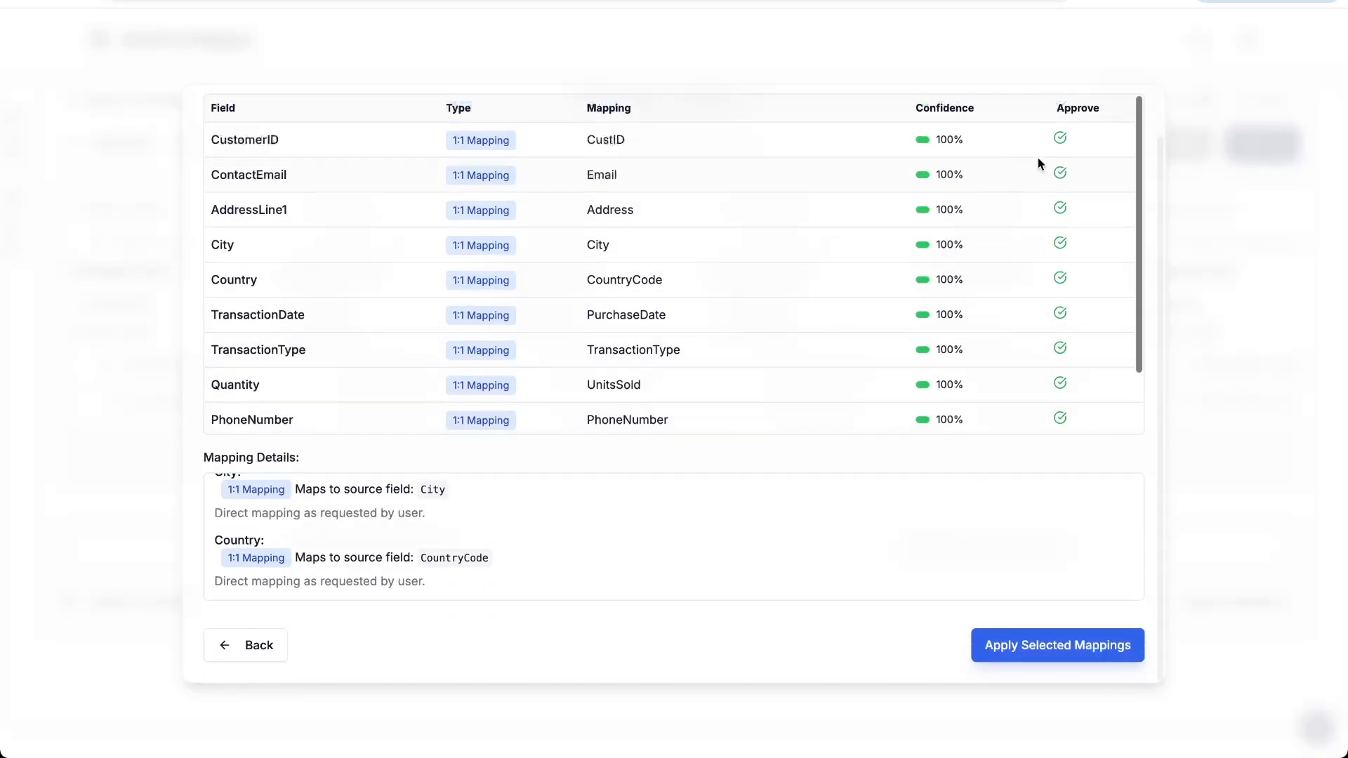
left_click(1042, 644)
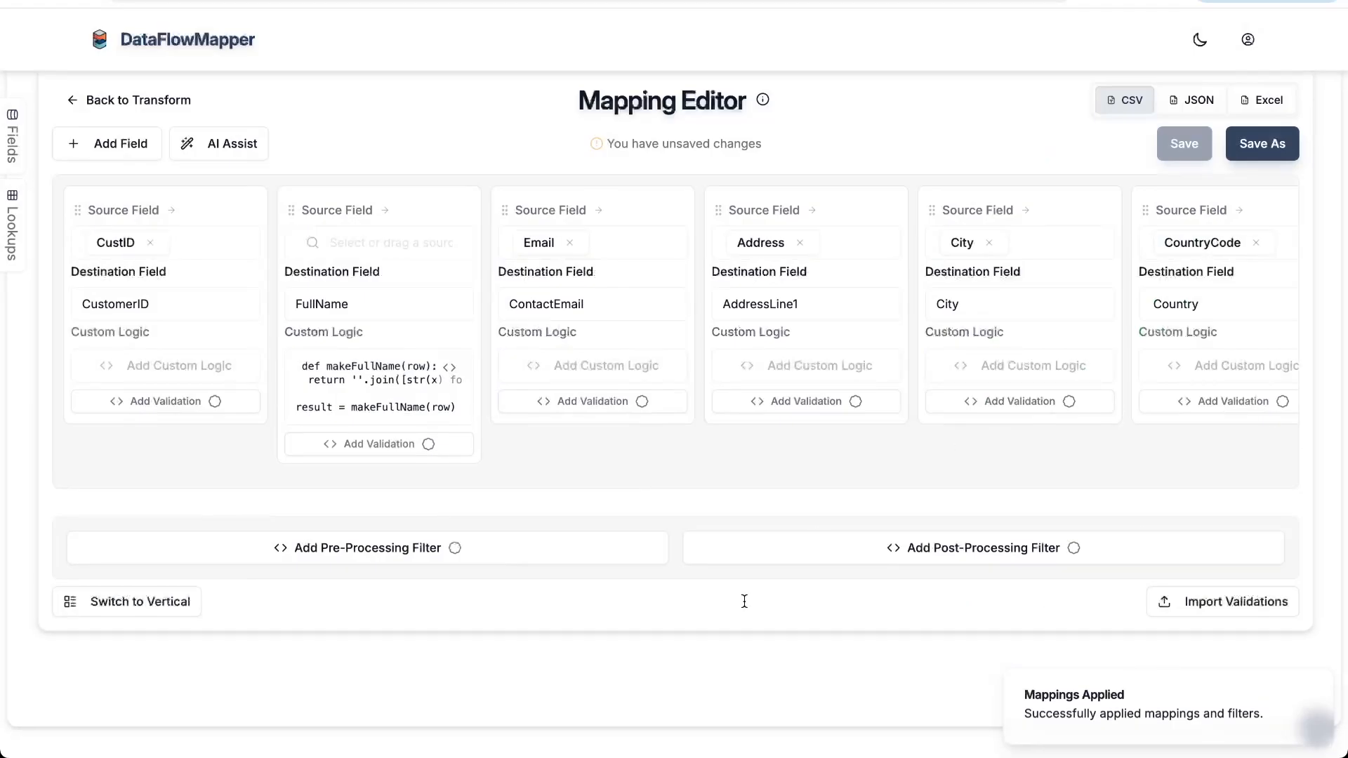
Save the mapping as a new file named transactionSKUMapping
left_click(1274, 144)
type("transactionXMLMapping")
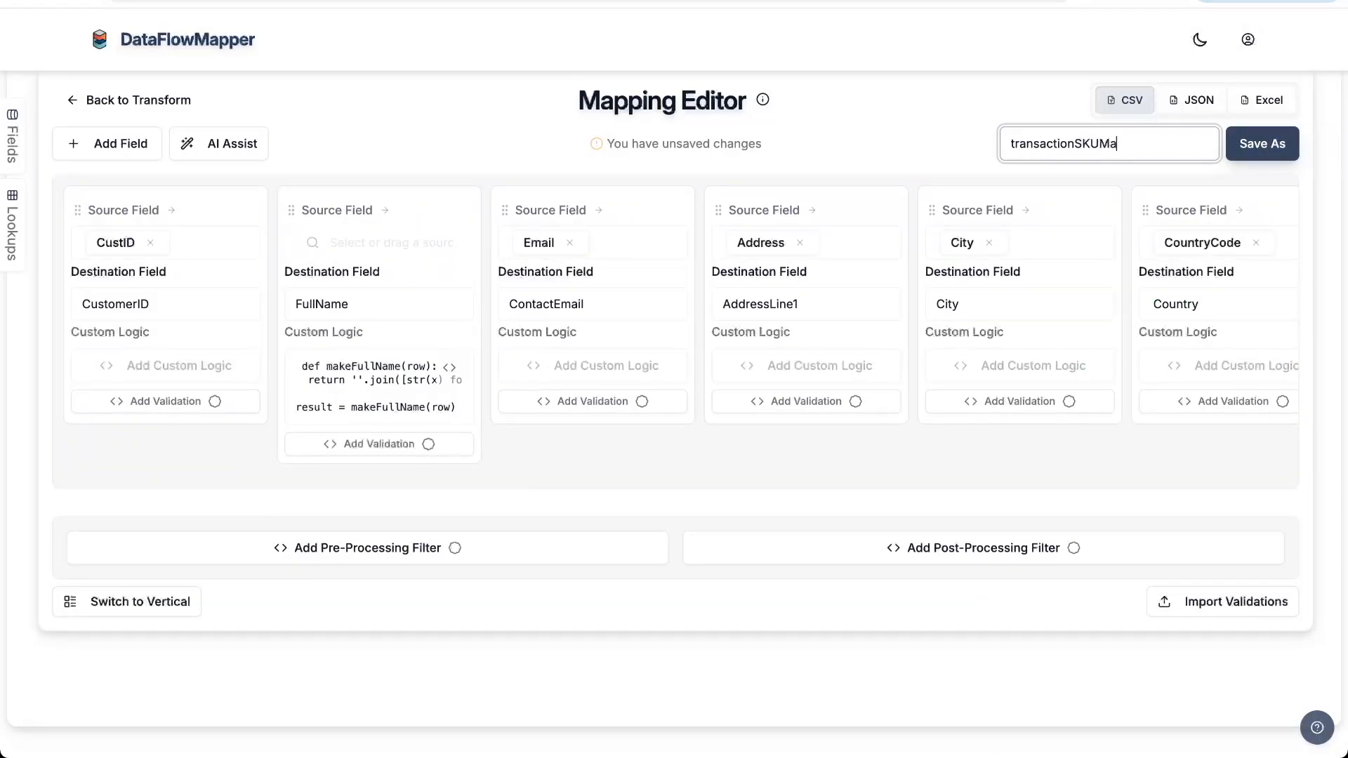
left_click(1273, 146)
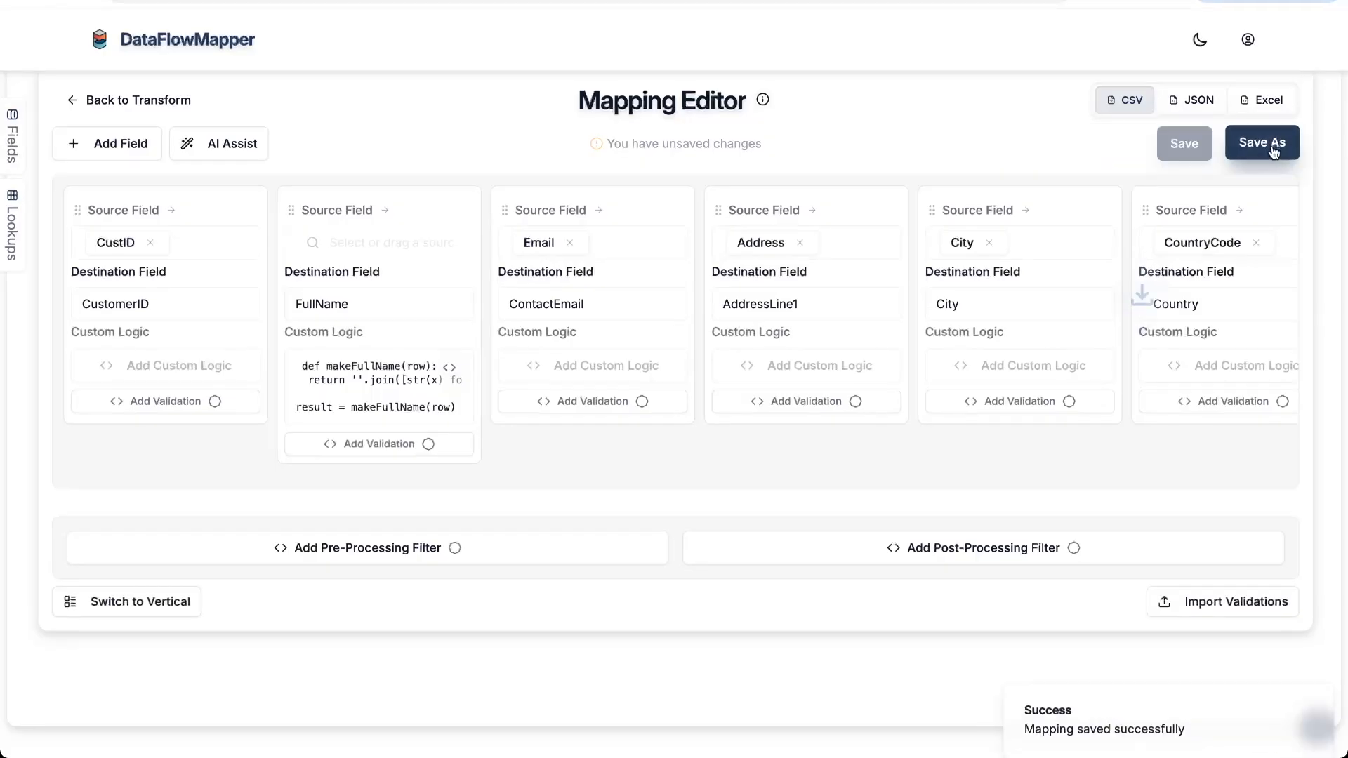
Return to the Transformation Engine and transform transaction_sourceSKUs.csv with the saved mapping, with validations enabled
left_click(168, 100)
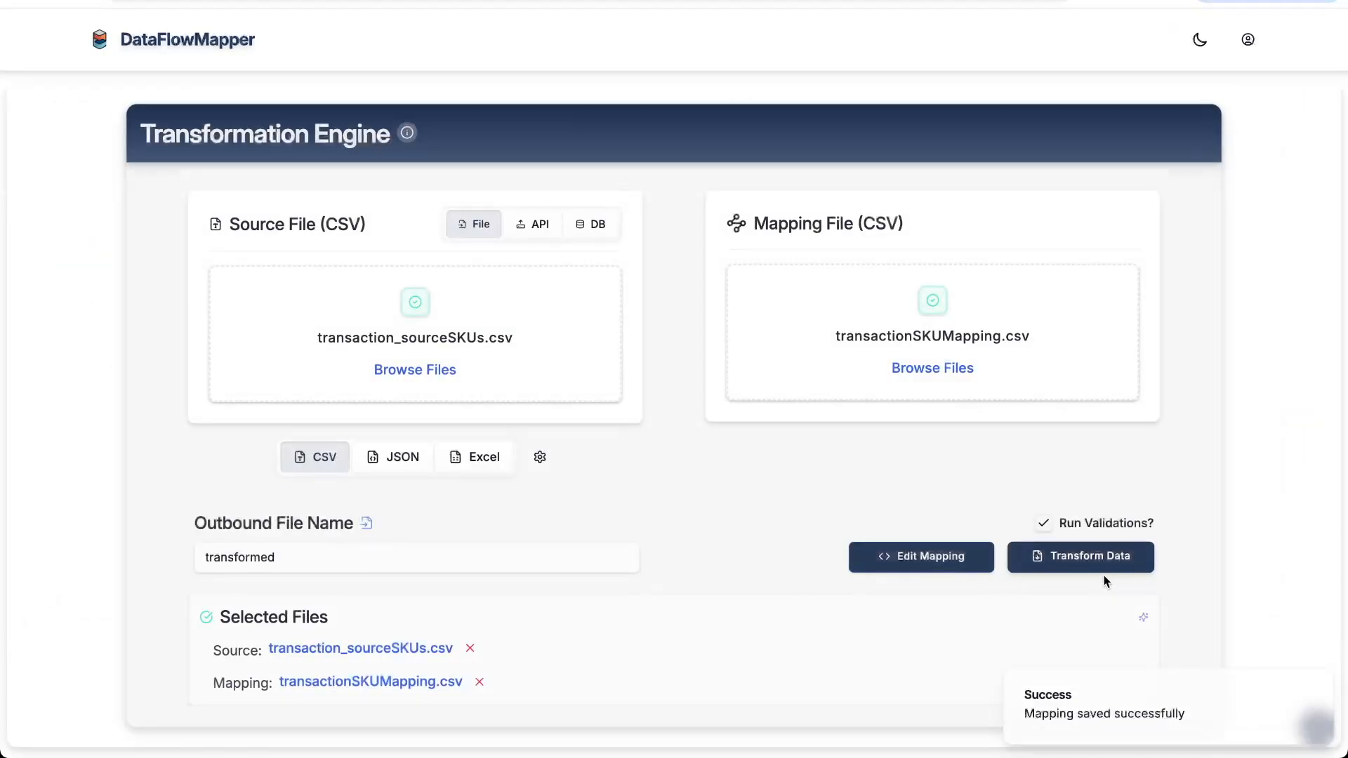
left_click(1103, 565)
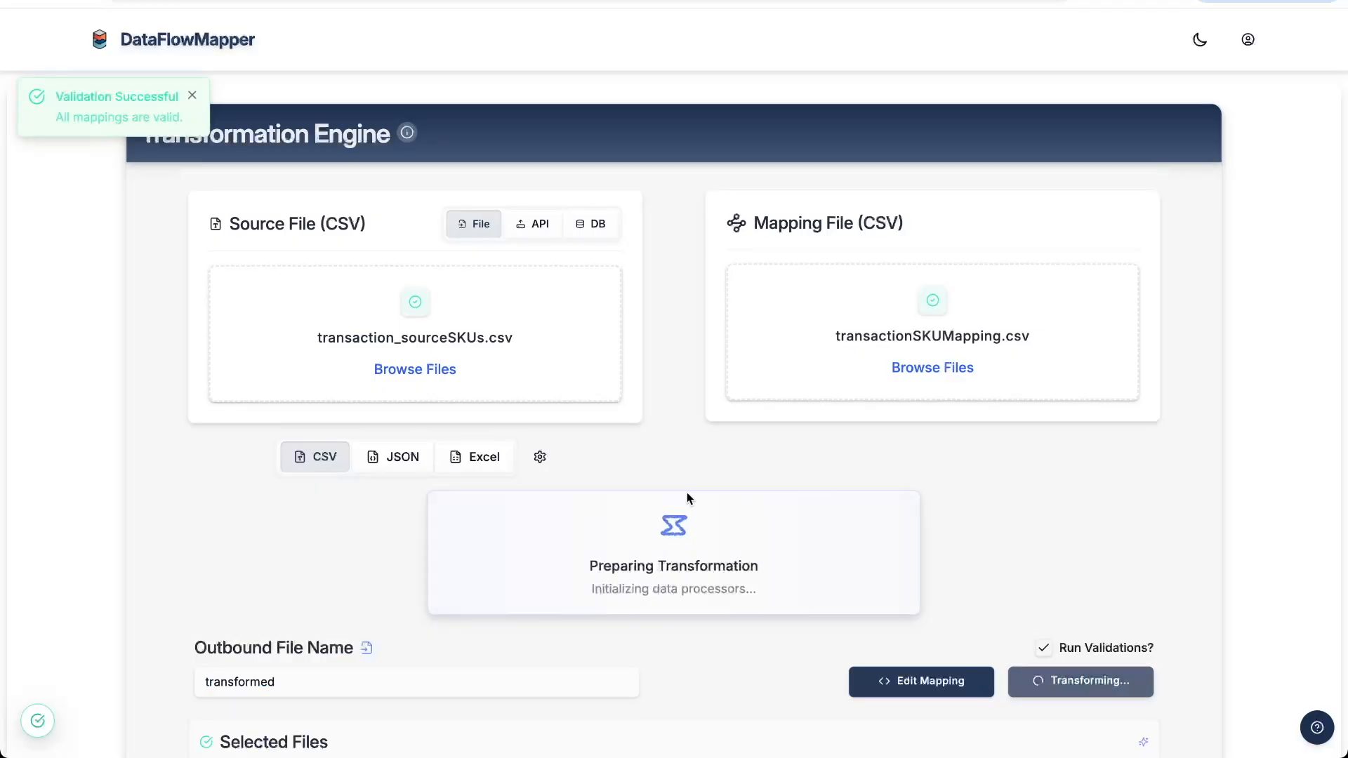
scroll(672, 473, "down", 1)
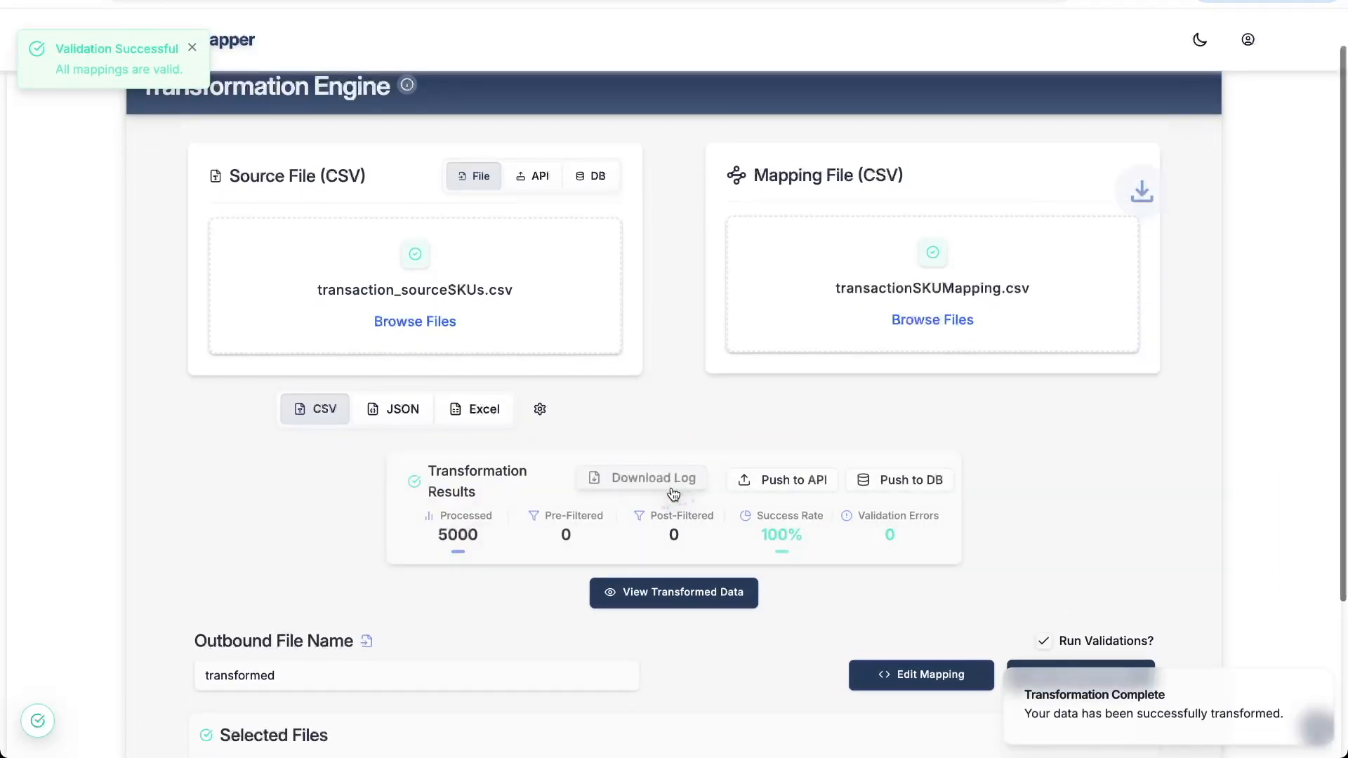
Open the transformed data and examine its columns and rows, especially the FullName and SKU values
left_click(671, 594)
scroll(671, 618, "down", 3)
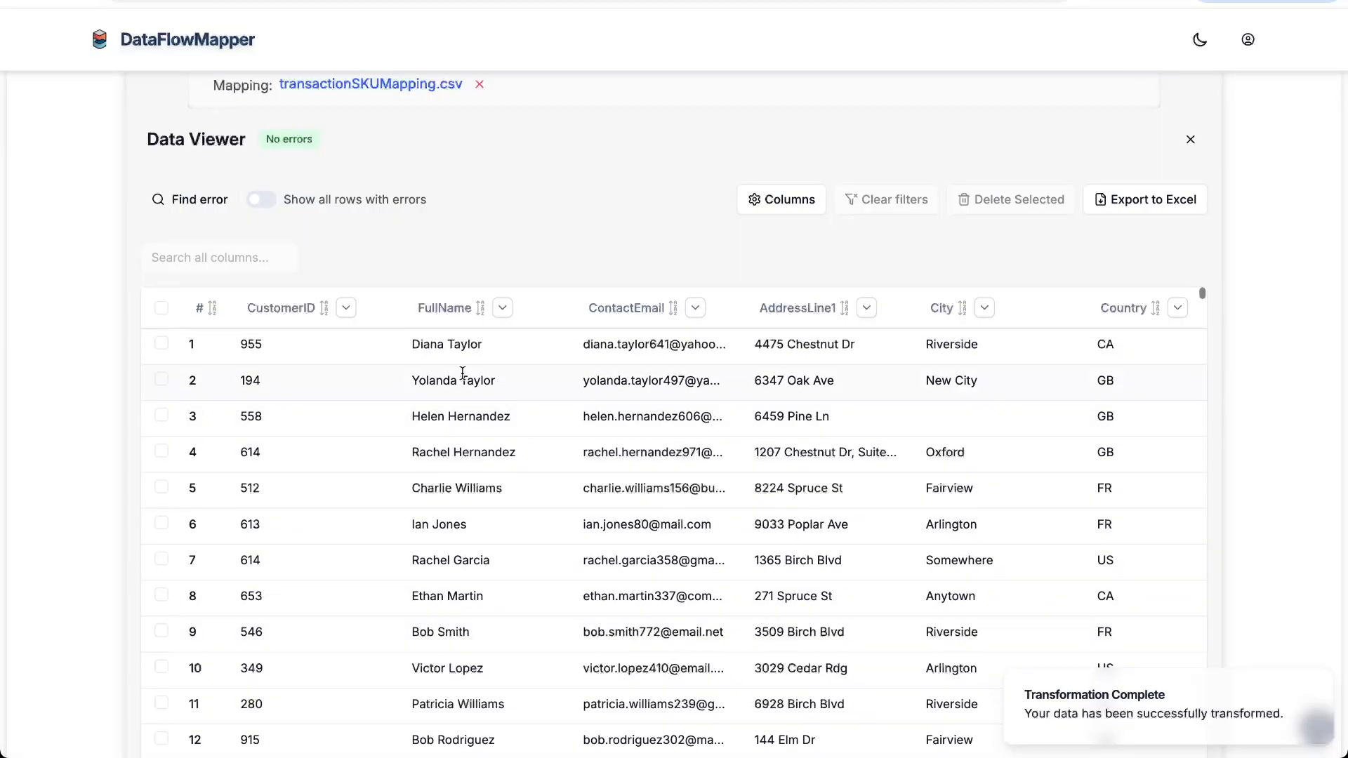
scroll(738, 389, "right", 5)
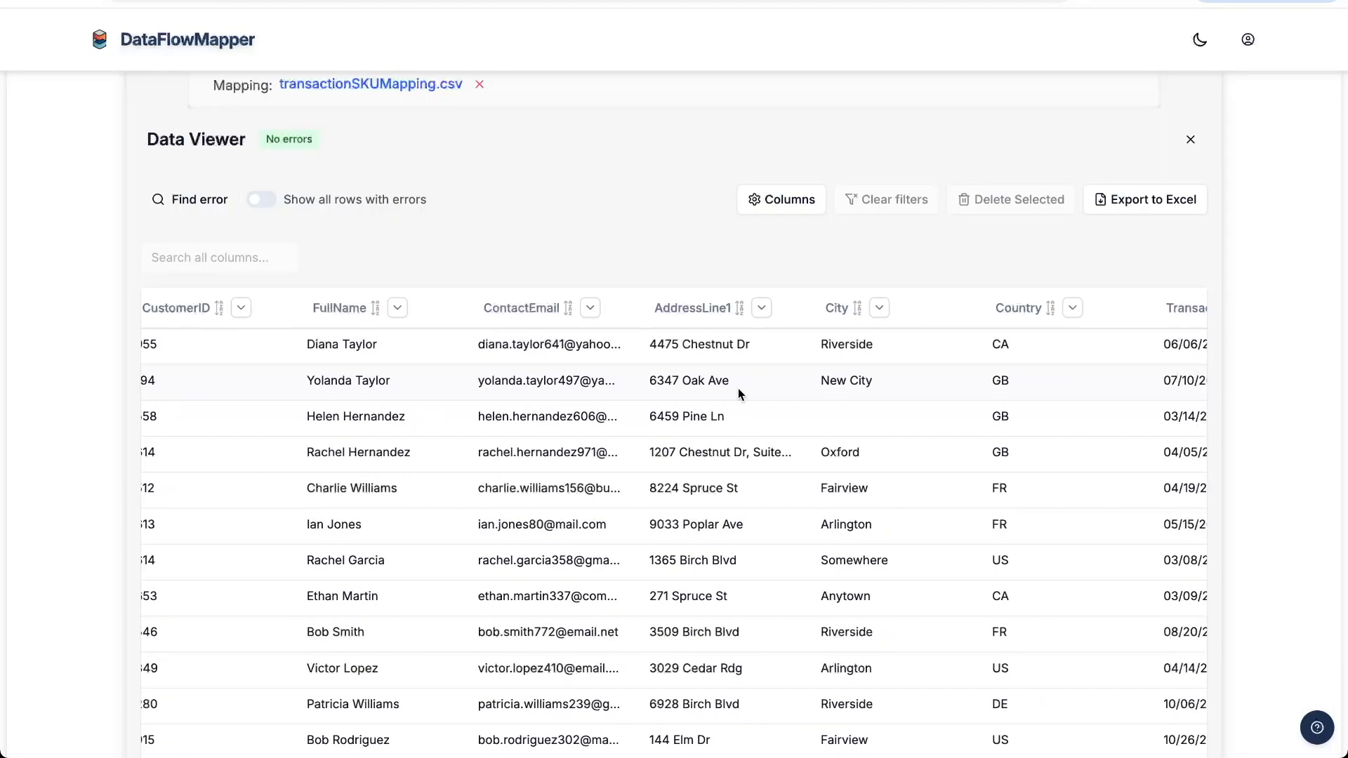
scroll(738, 389, "right", 6)
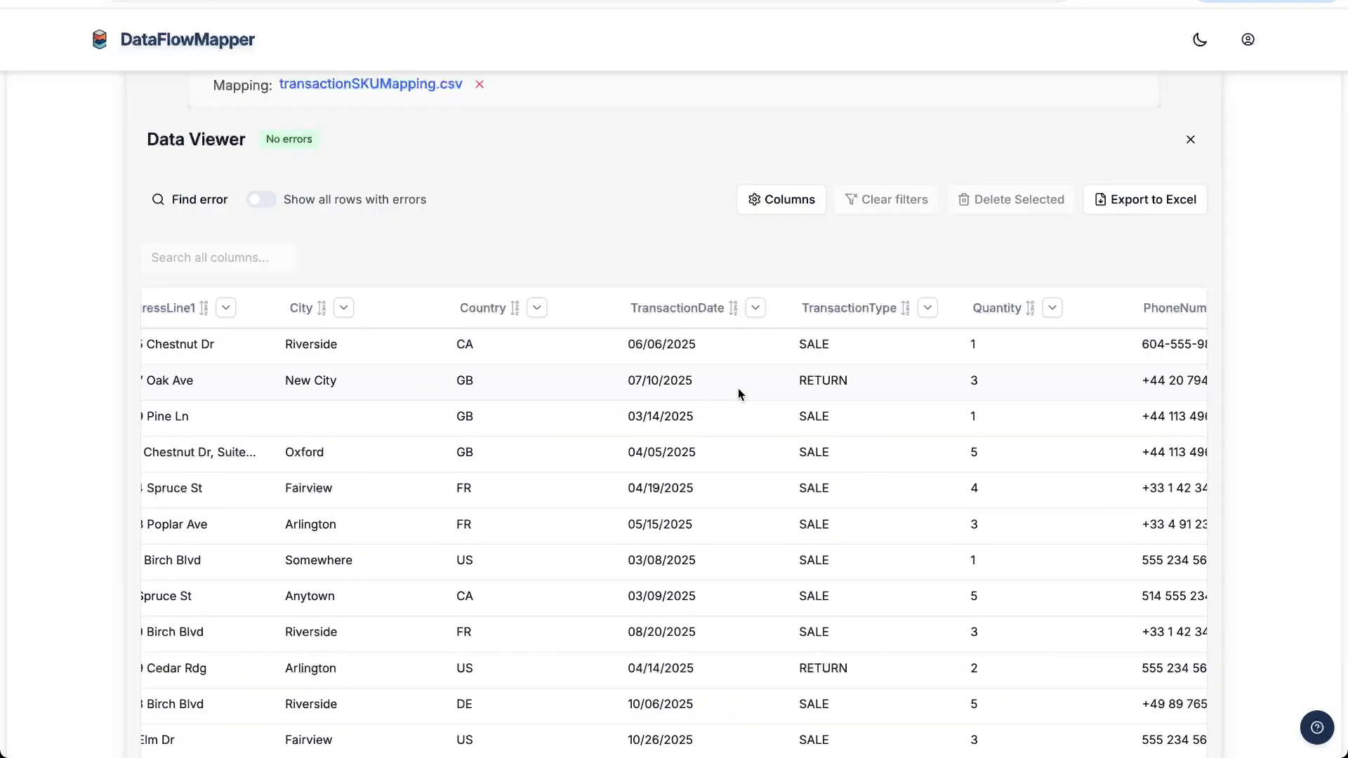
scroll(738, 389, "right", 3)
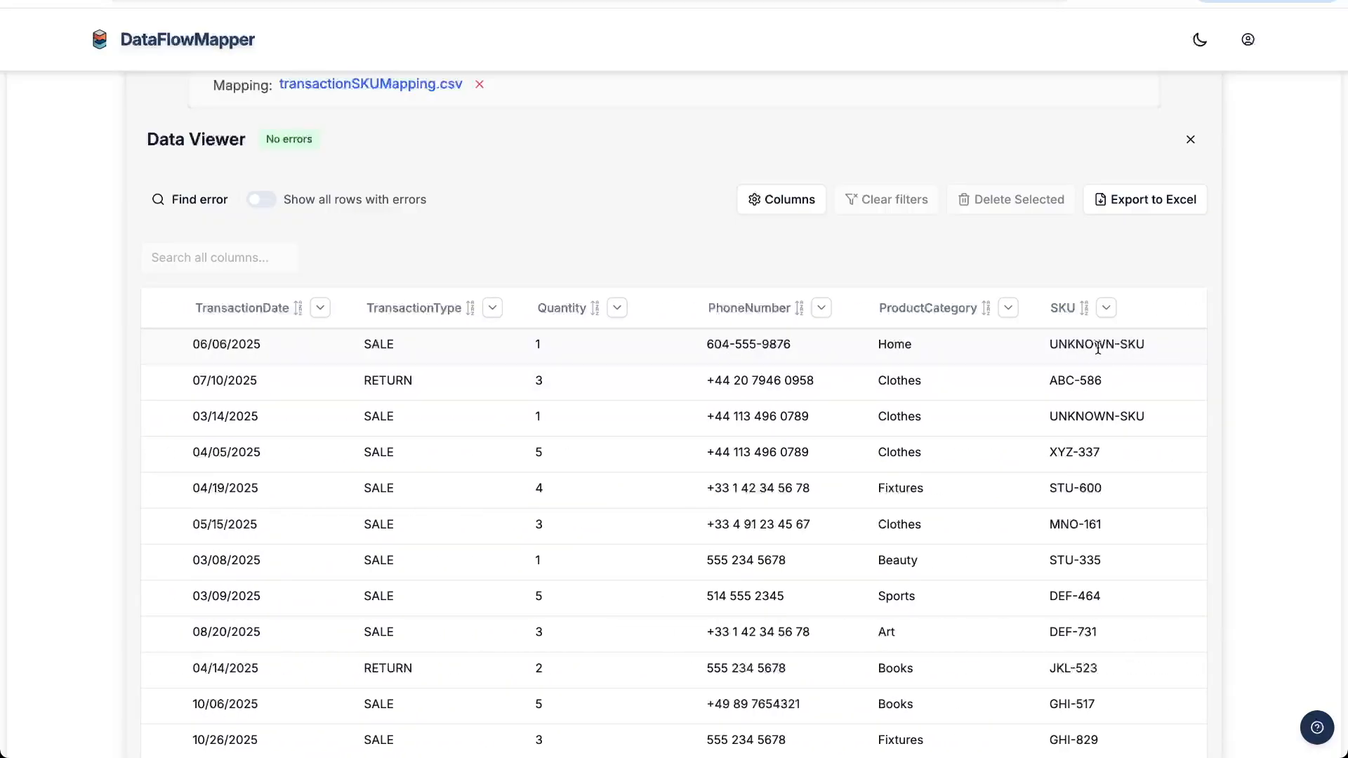
scroll(1096, 444, "down", 10)
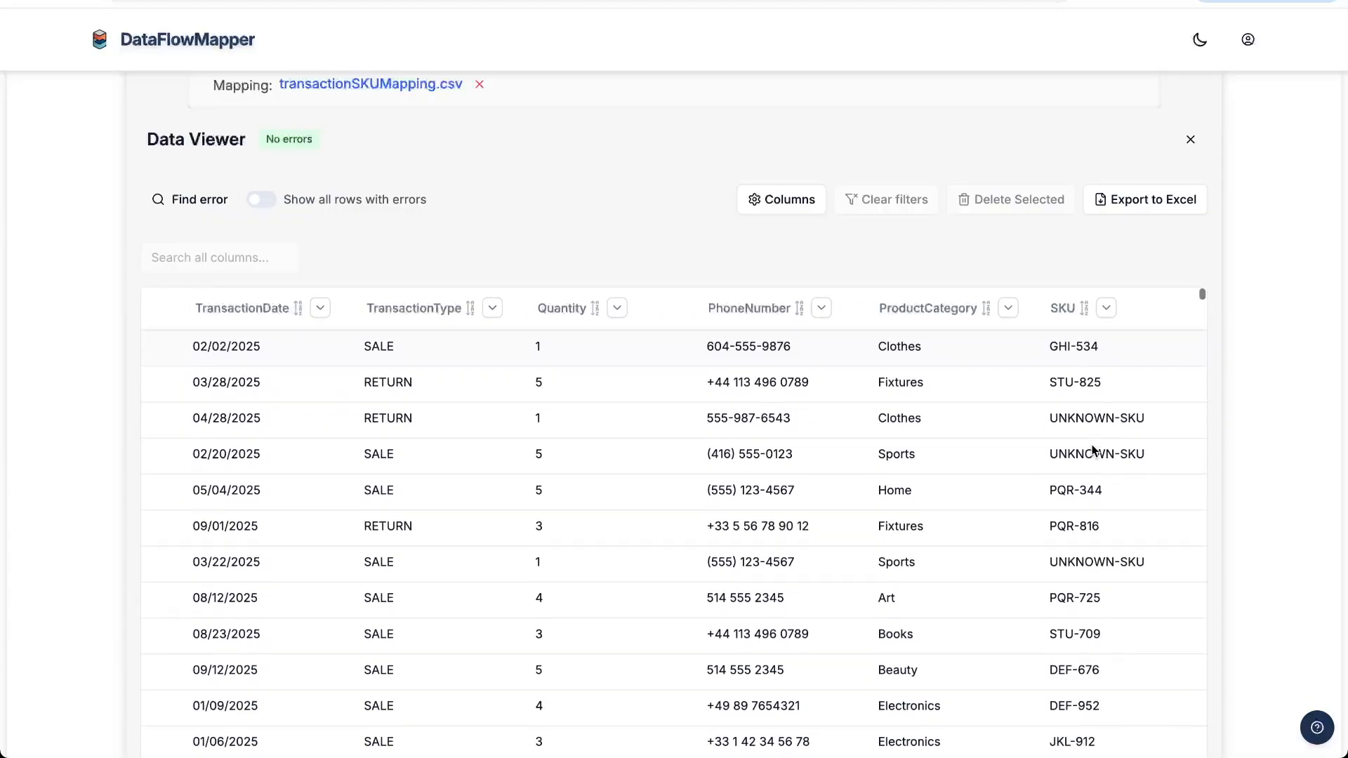
scroll(1093, 450, "down", 8)
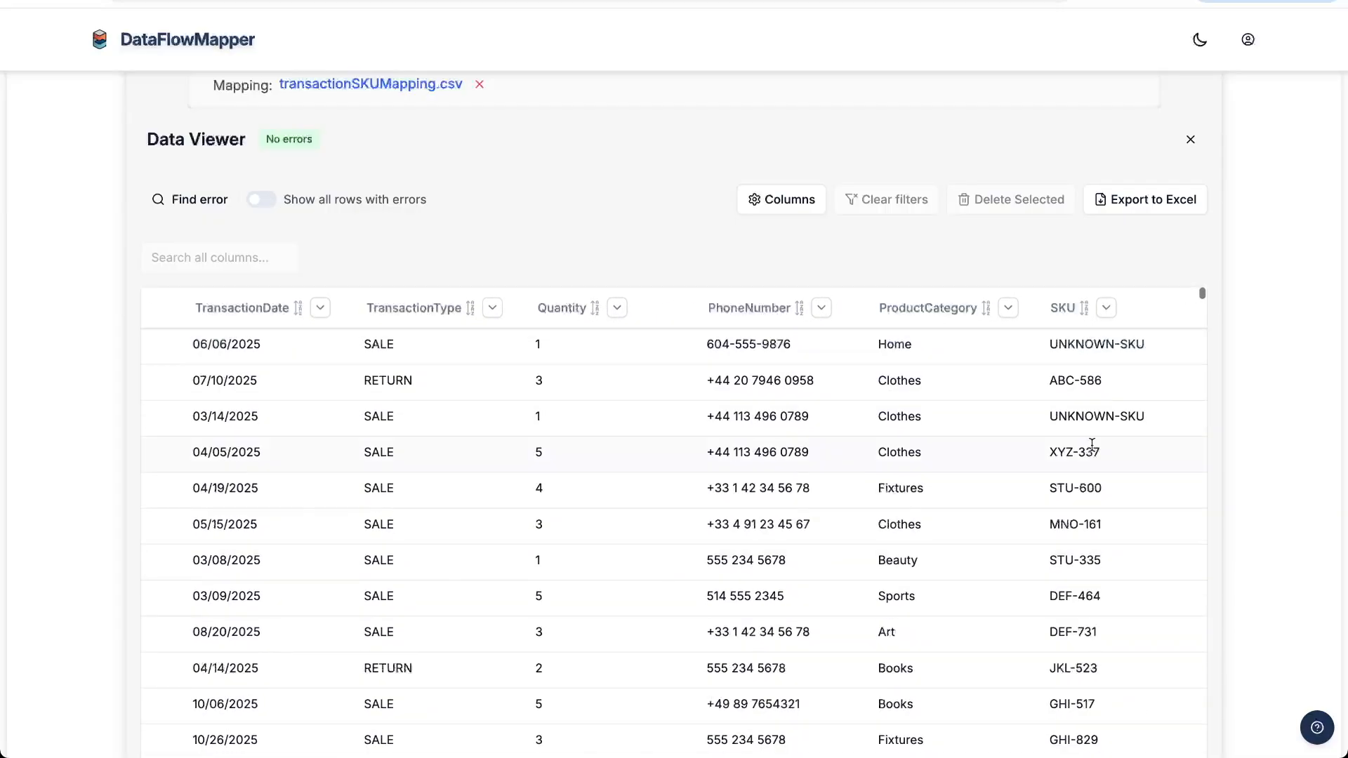
scroll(815, 379, "left", 5)
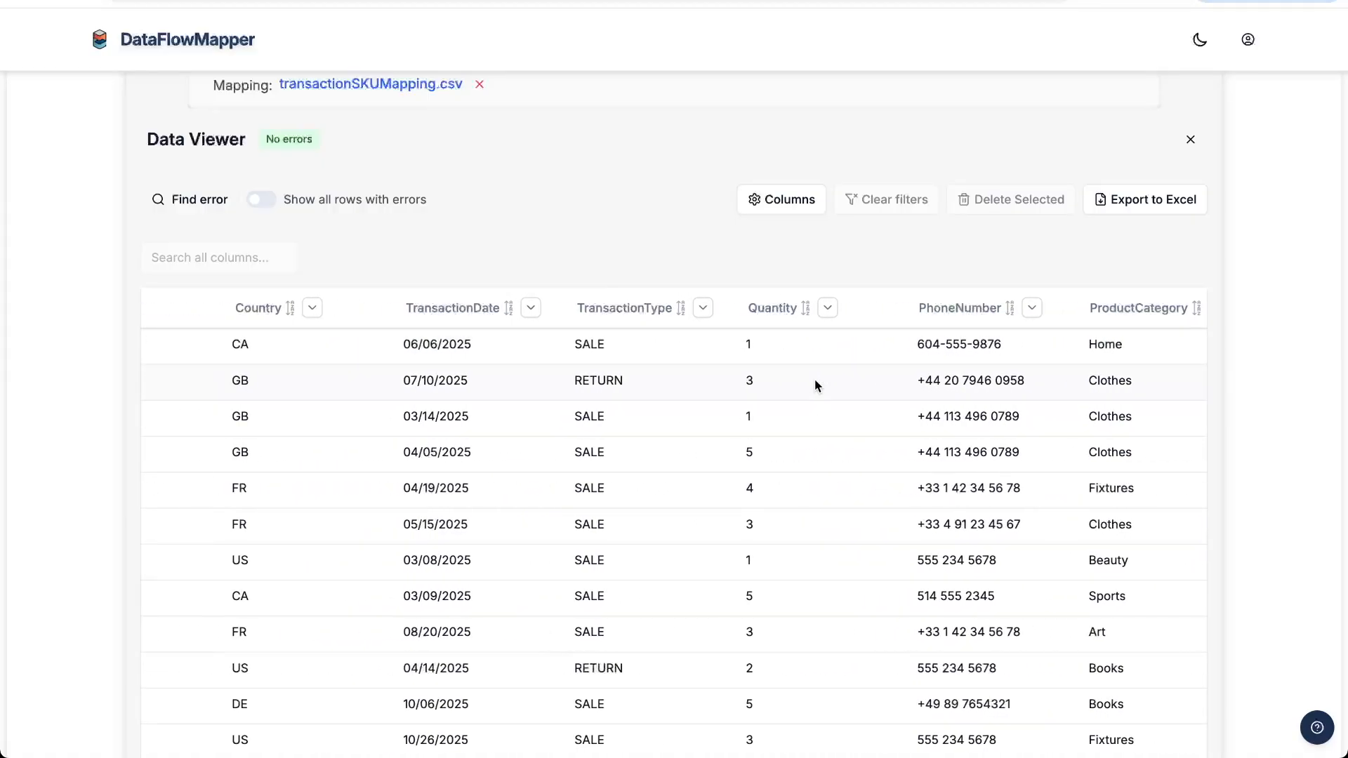
scroll(814, 379, "left", 8)
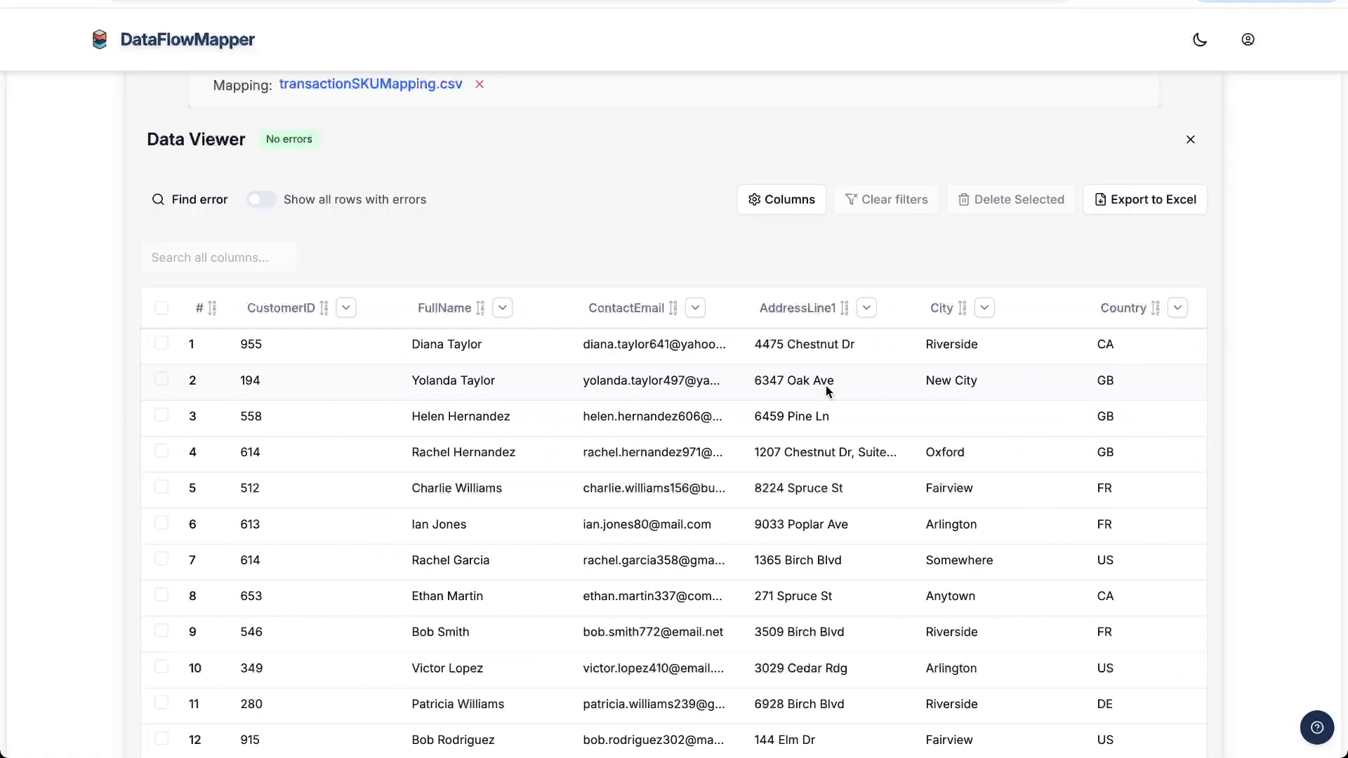
scroll(803, 377, "right", 10)
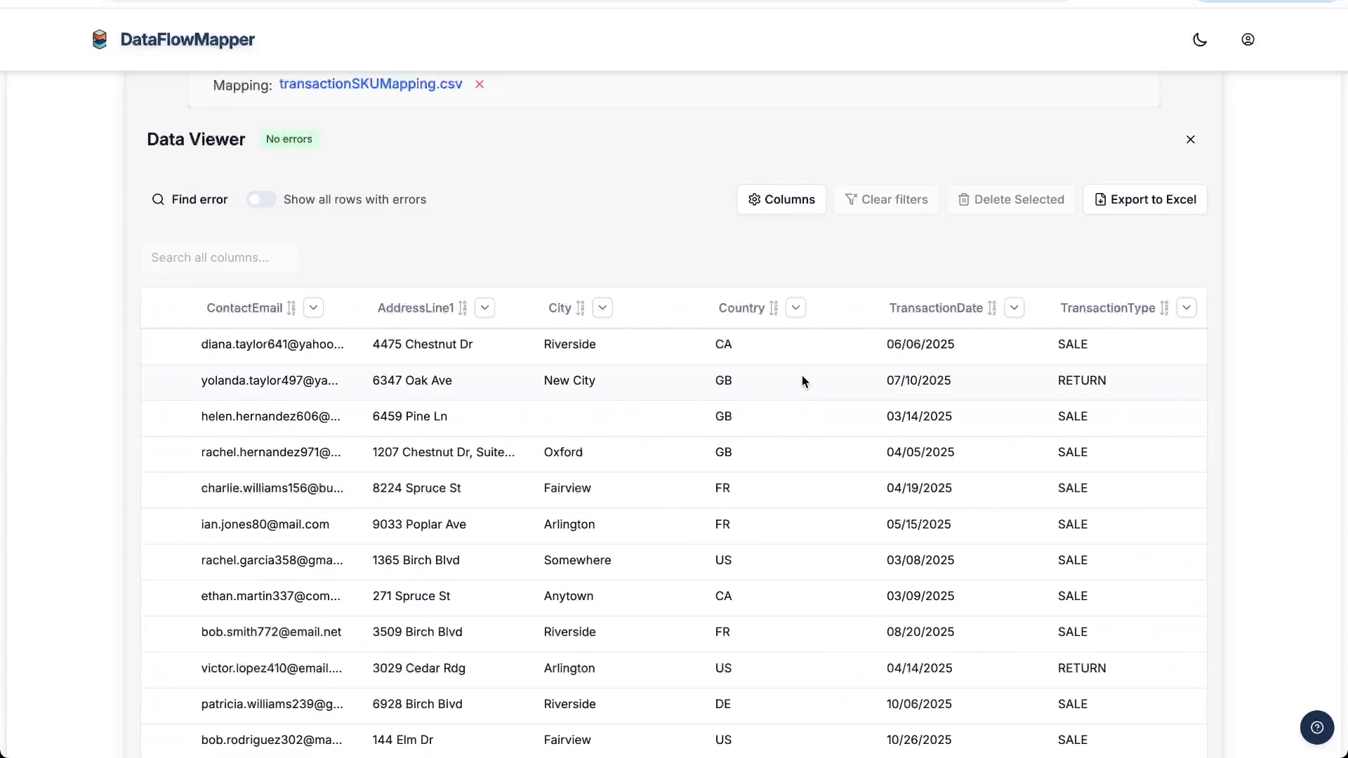
scroll(691, 207, "up", 10)
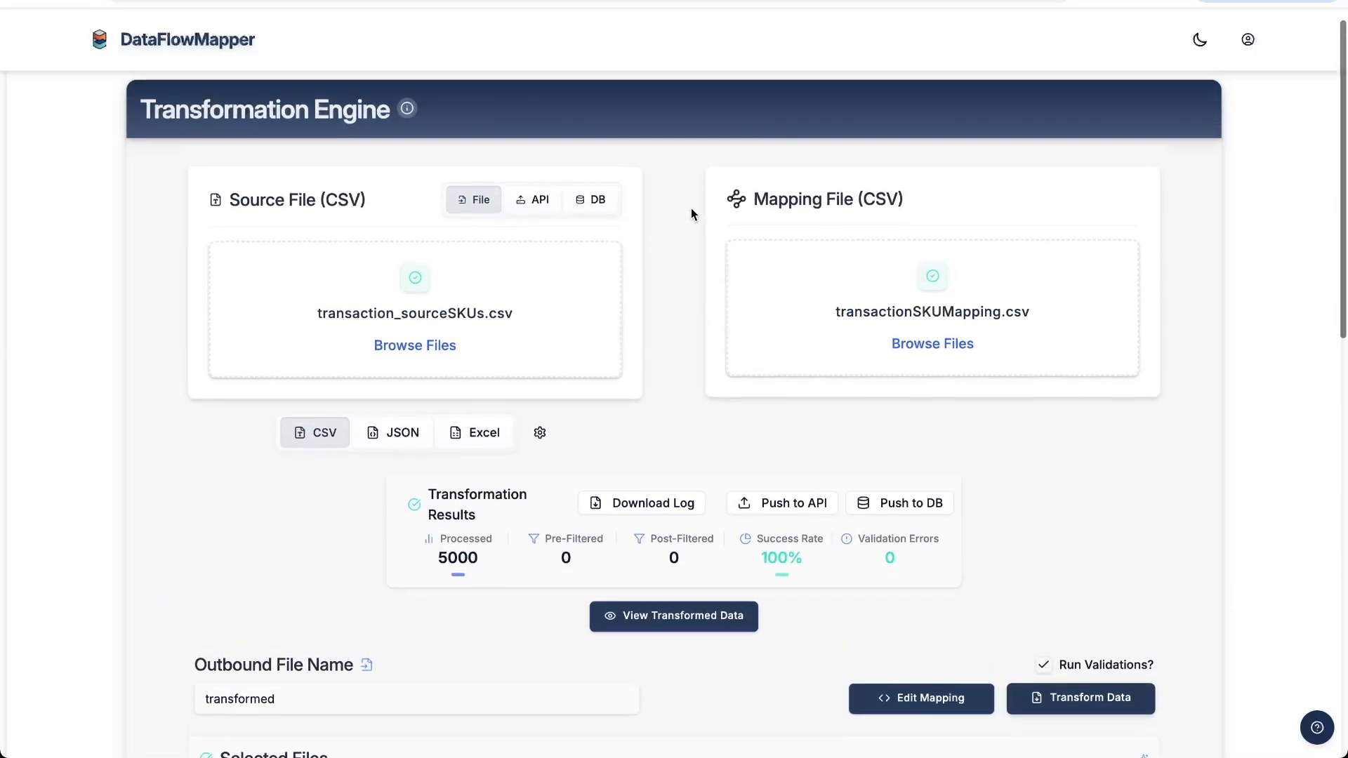